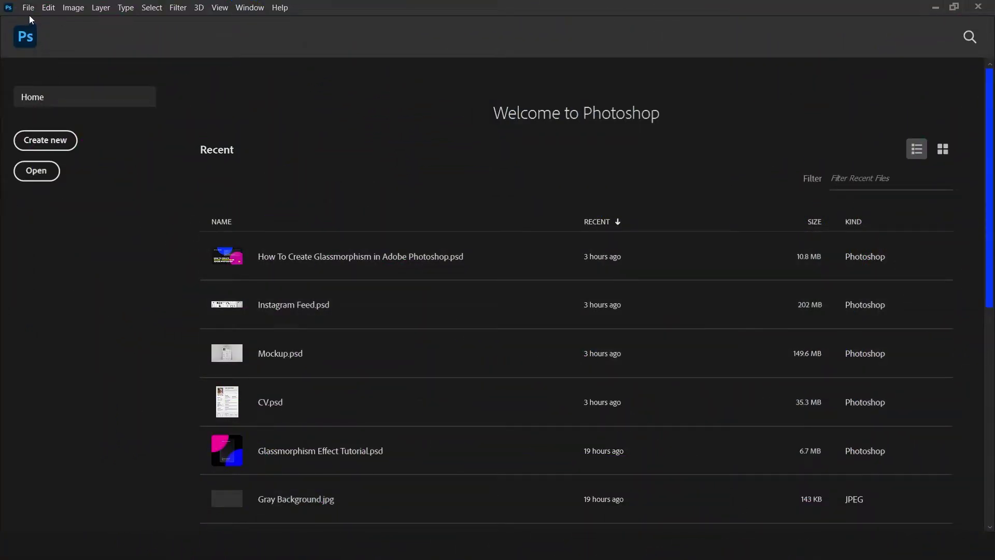
Step: Start a new blank document from the File menu on the Home screen
click(28, 8)
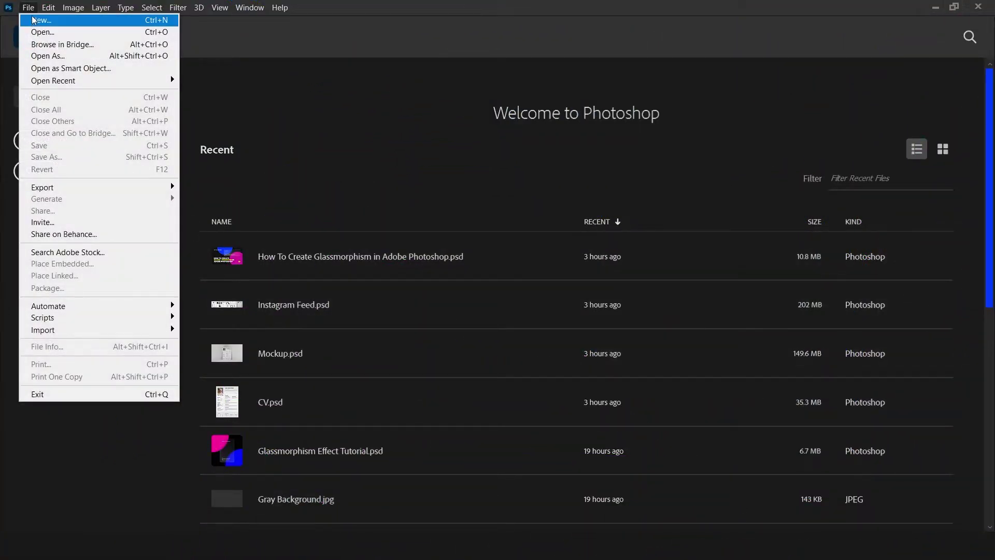
click(33, 20)
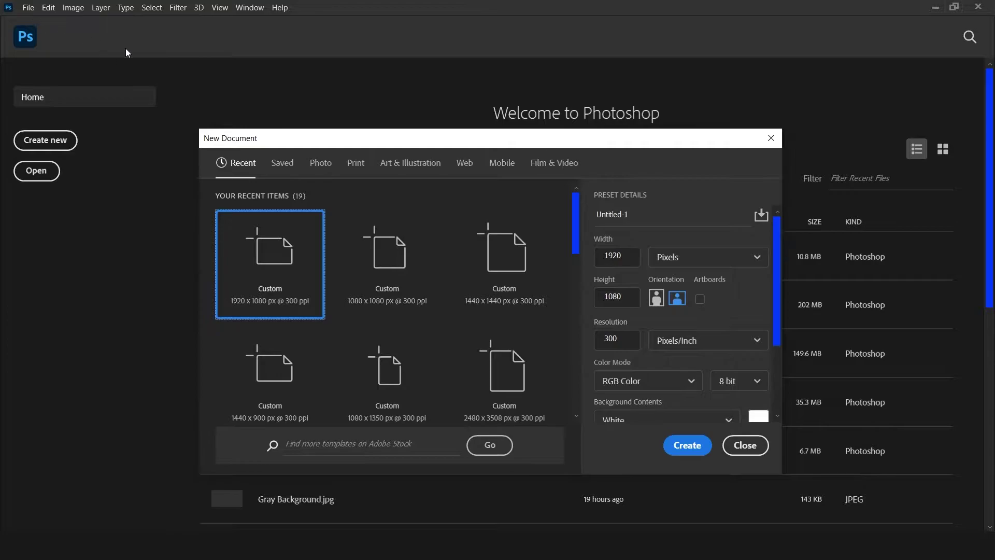
Step: Create the 1920×1080 document named 'Glassmorphism Effect' and dismiss the preset syncing notice
click(646, 213)
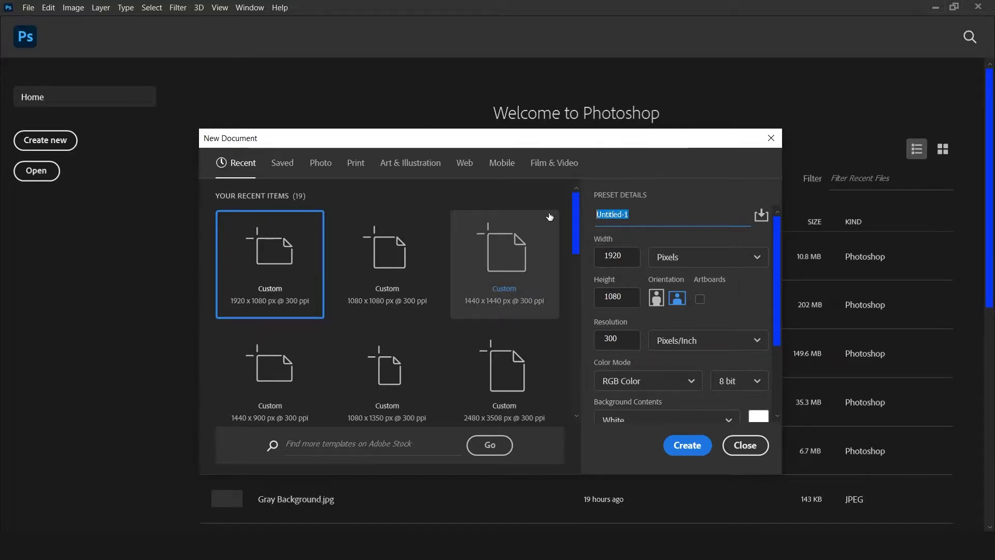
text(Glassmorphism Effect)
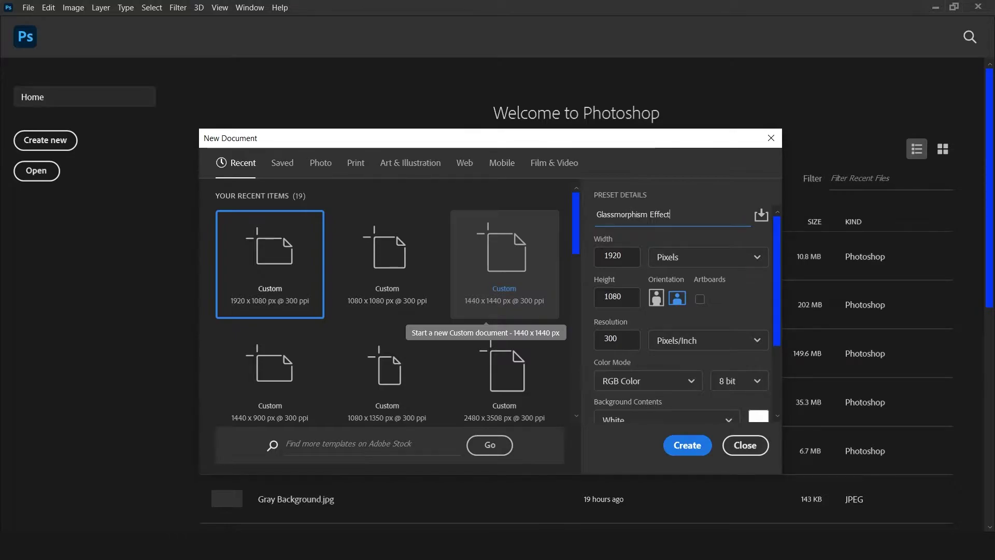
click(684, 448)
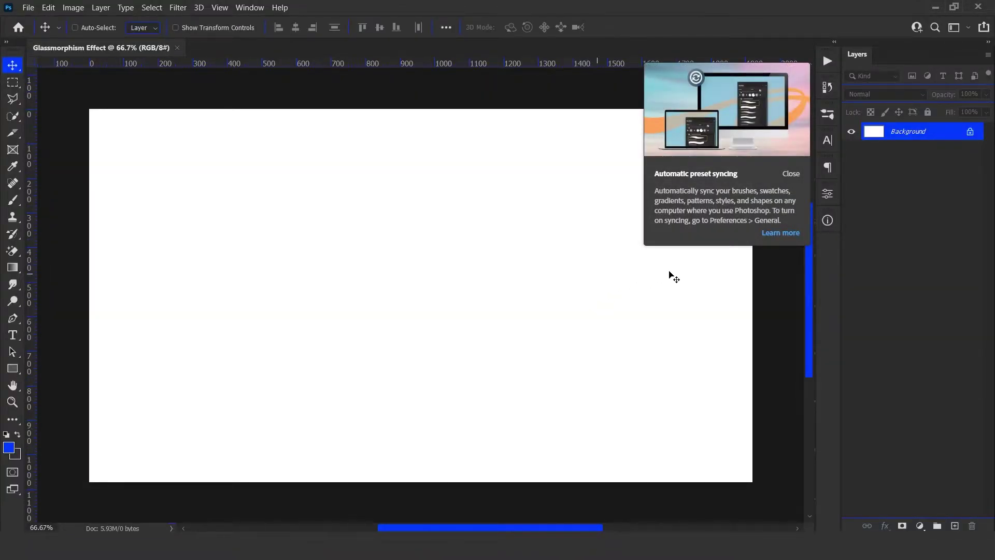
click(798, 173)
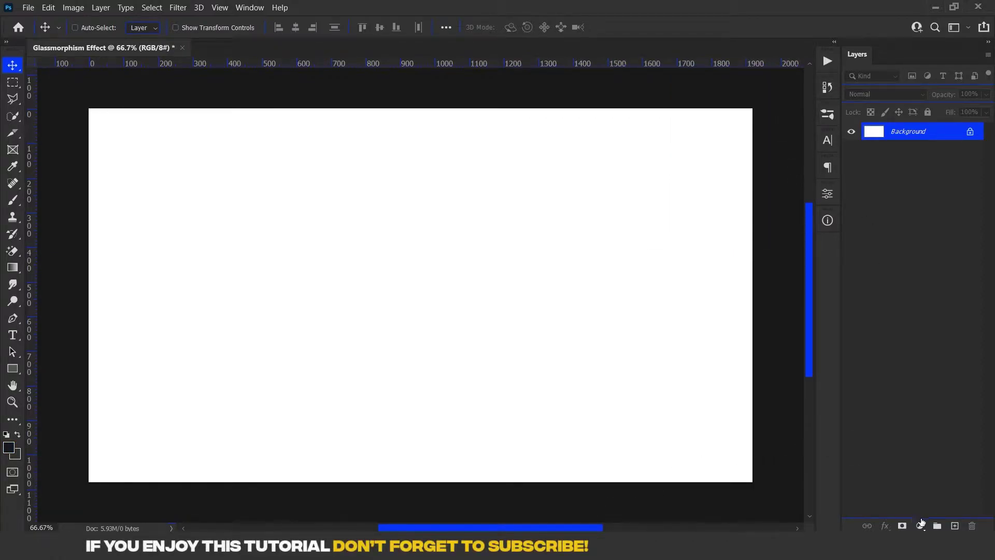
Step: Add a Solid Color fill layer in near-black #121212 over the canvas
click(921, 524)
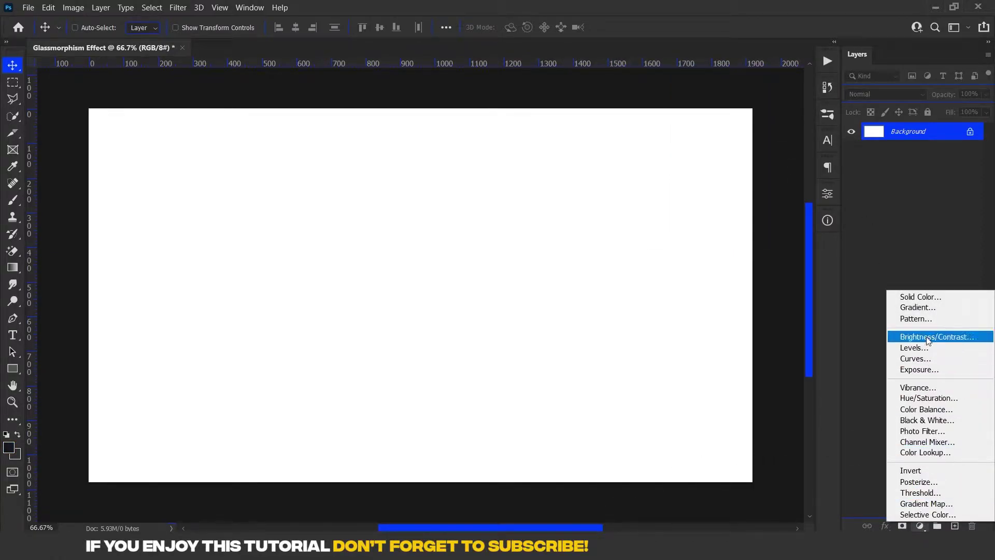
click(927, 297)
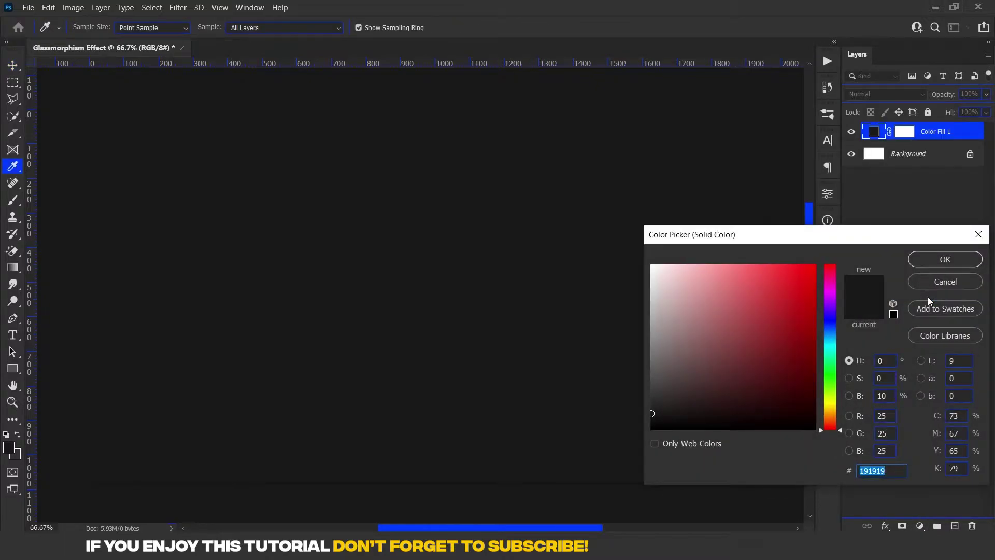
text(121212)
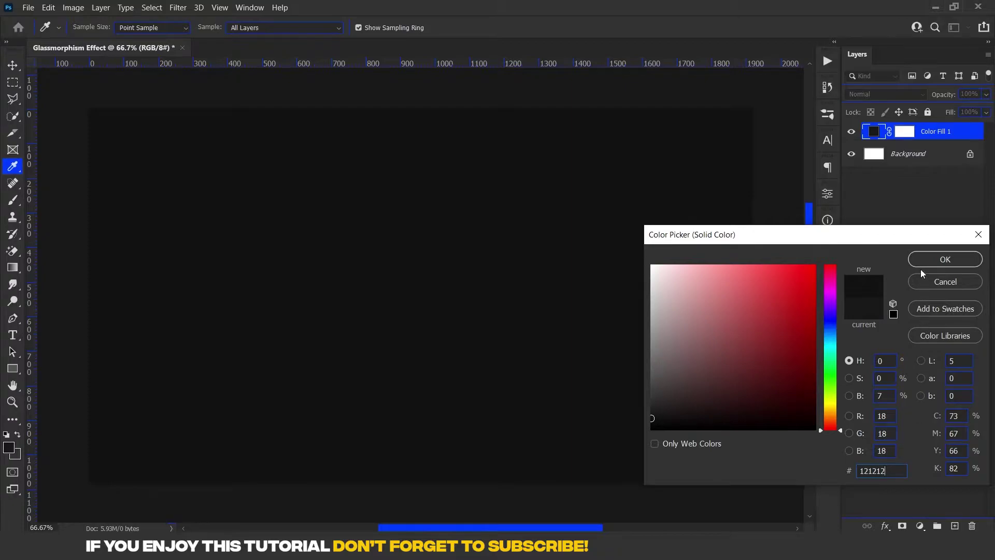
click(920, 259)
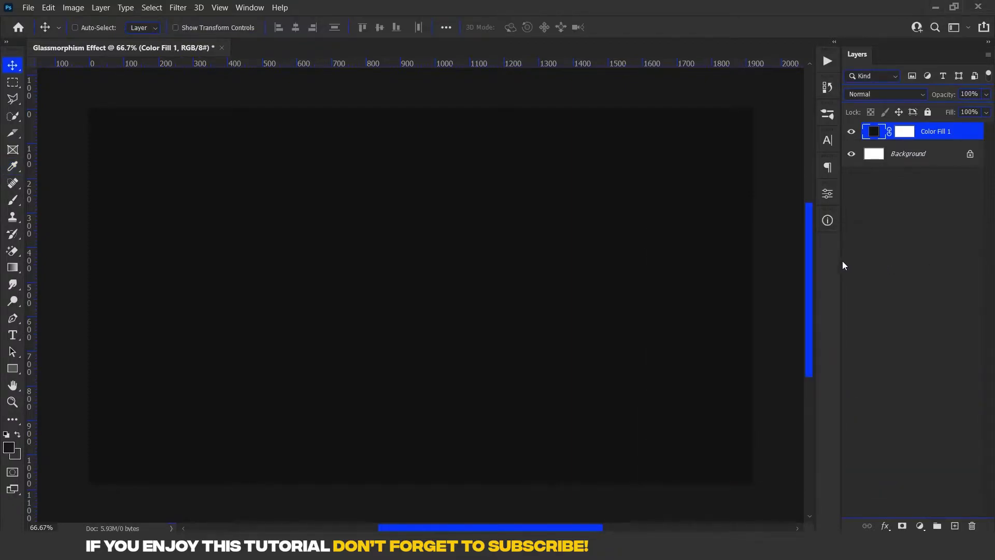
click(13, 368)
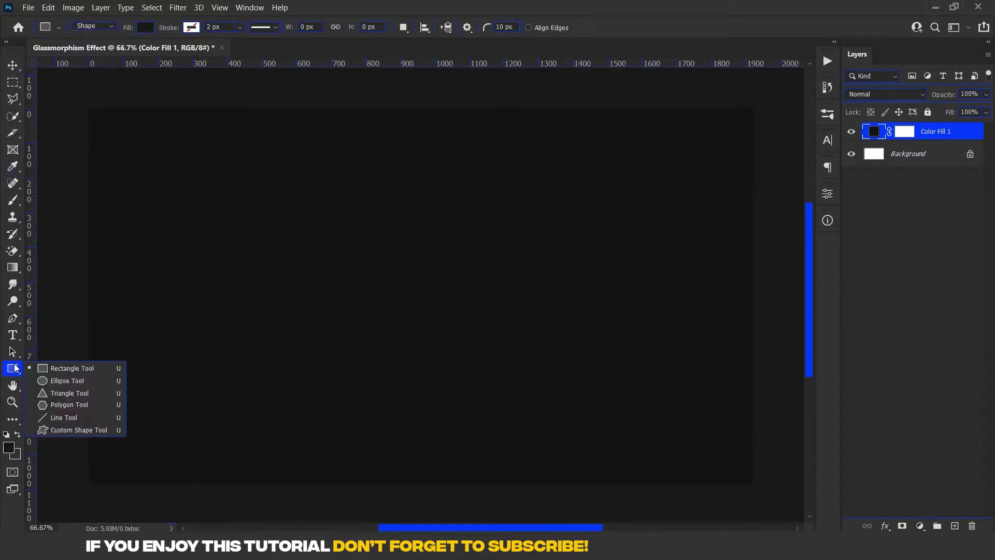
Step: Draw a 1500×1500 px circle with the Ellipse tool
click(46, 382)
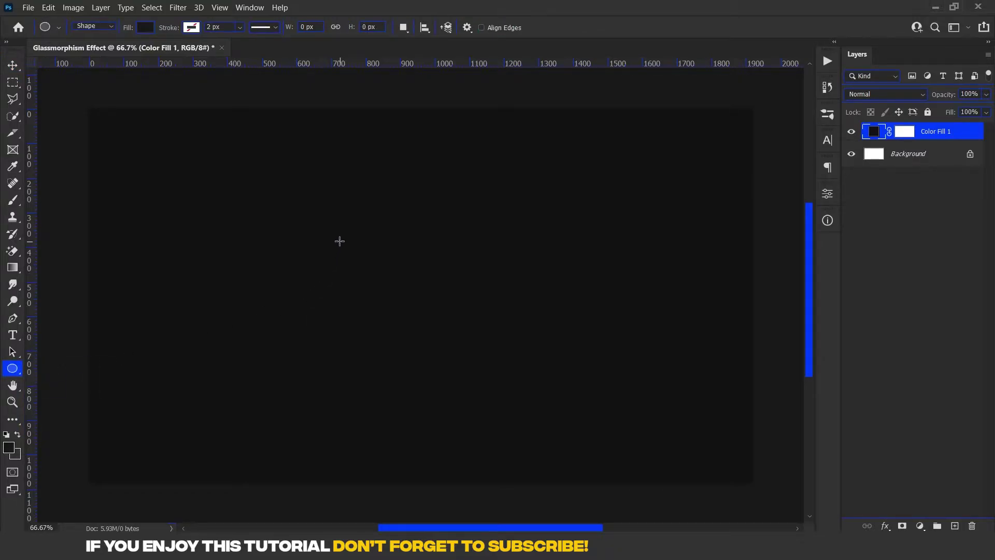
click(339, 241)
text(15)
key(Tab)
text(150)
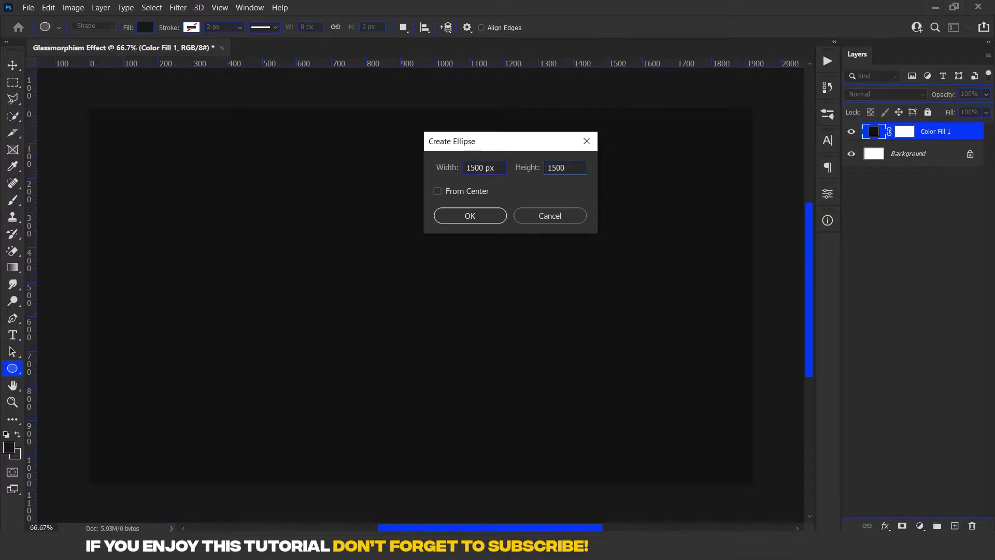
click(458, 220)
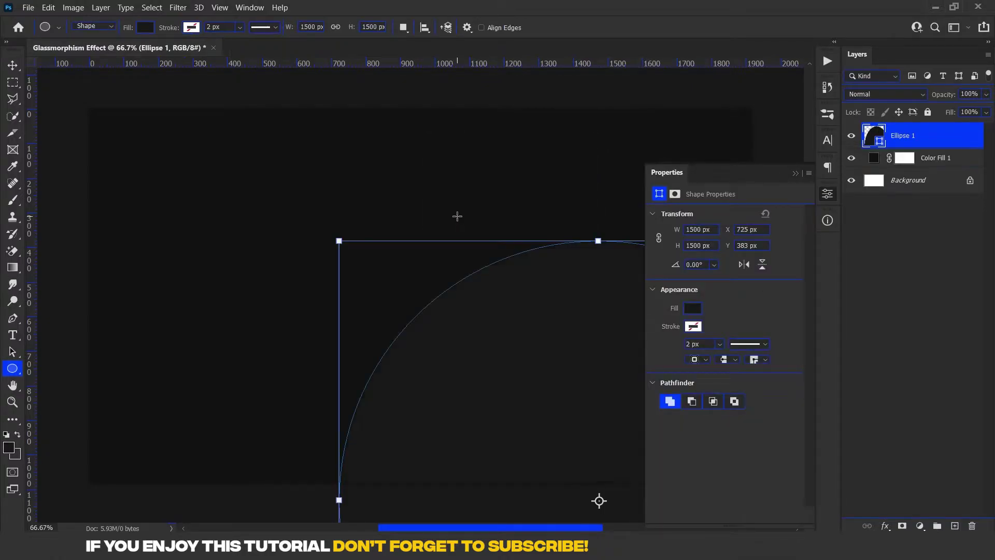
Step: Set the circle's fill colour to bright blue #000cff
click(693, 309)
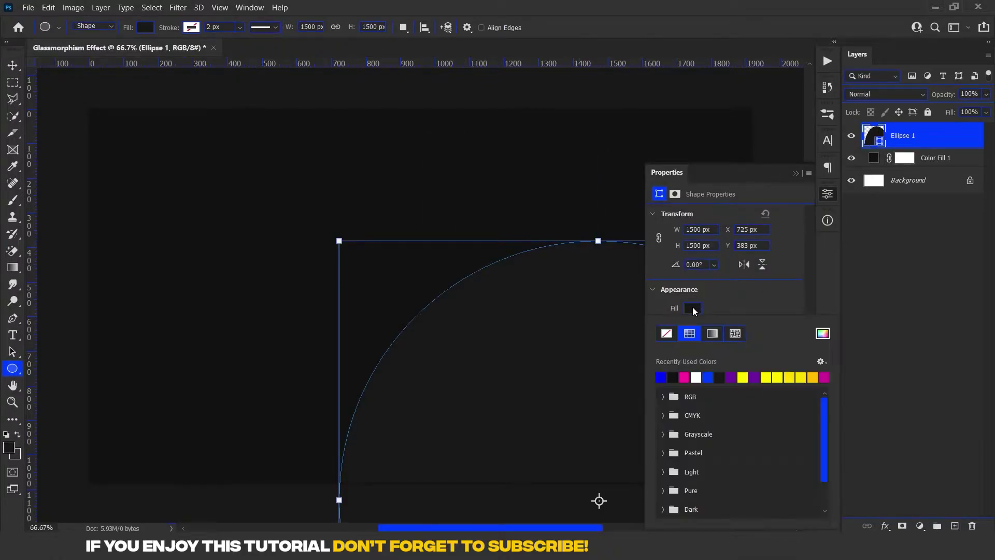
click(819, 334)
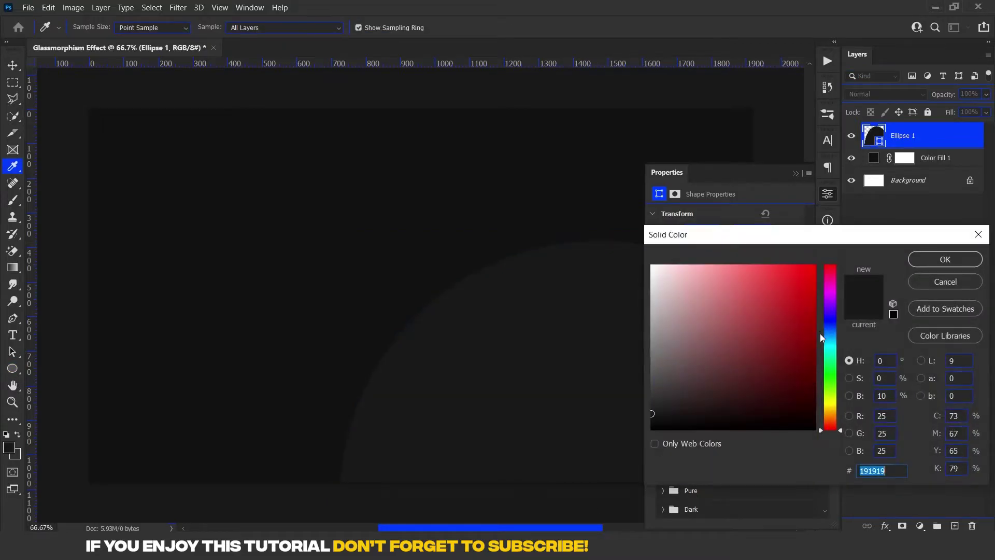
text(00)
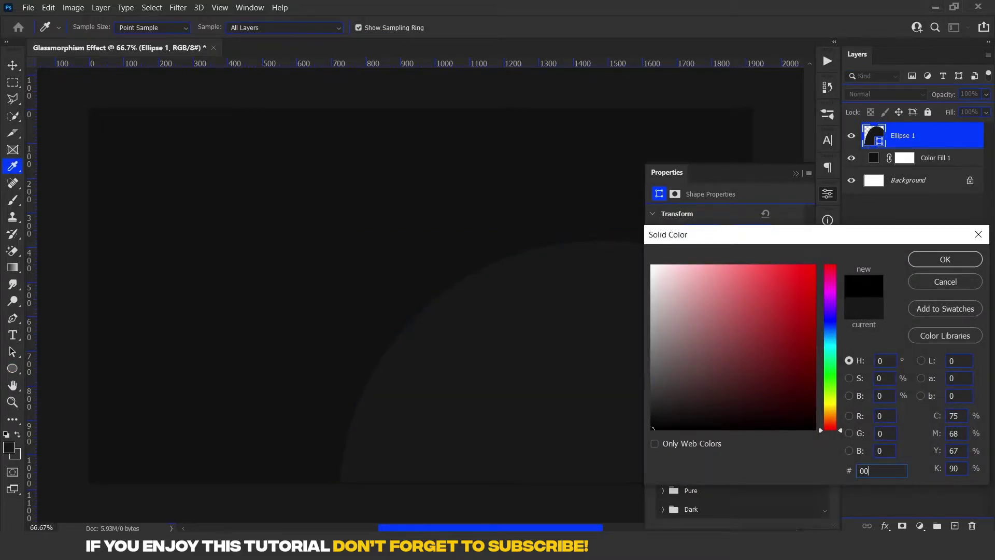
text(cff)
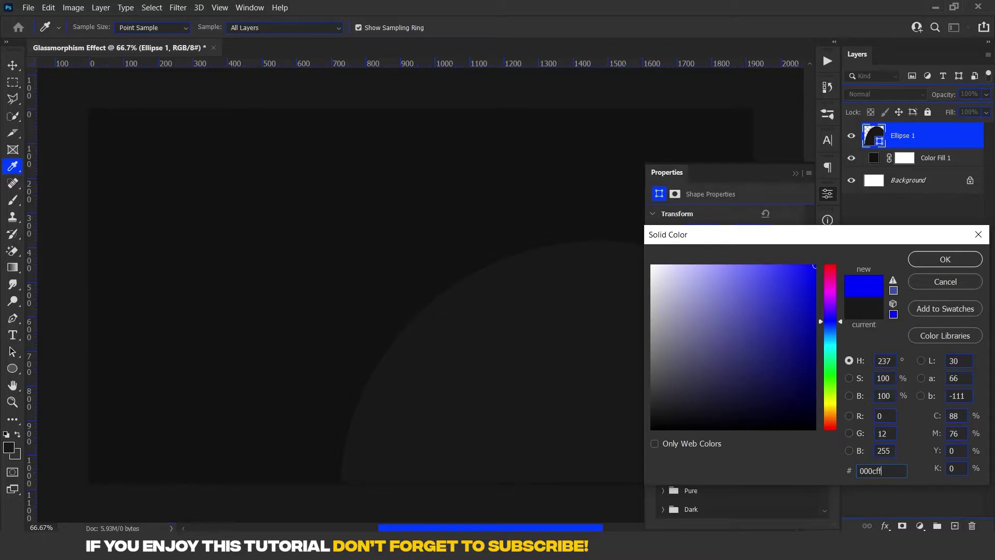
click(955, 260)
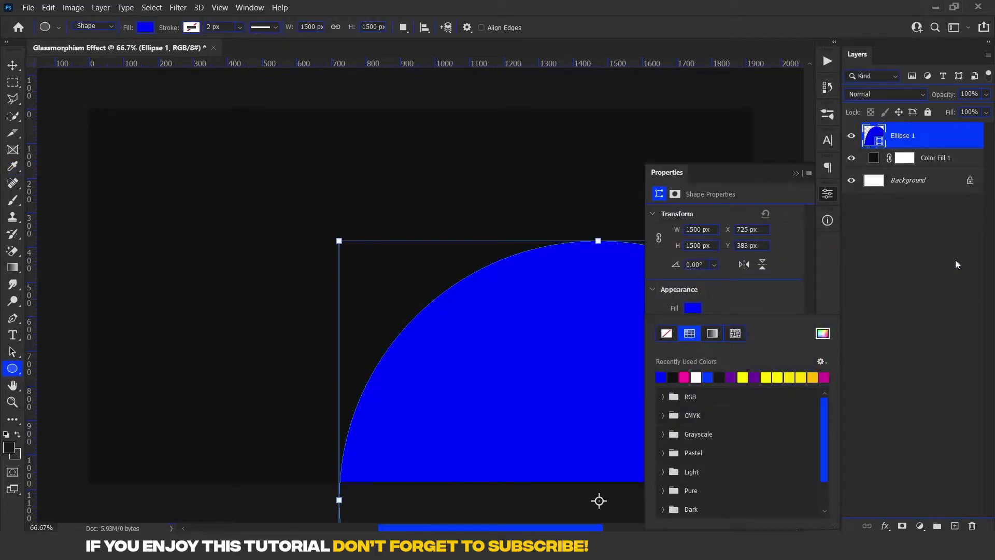
click(795, 173)
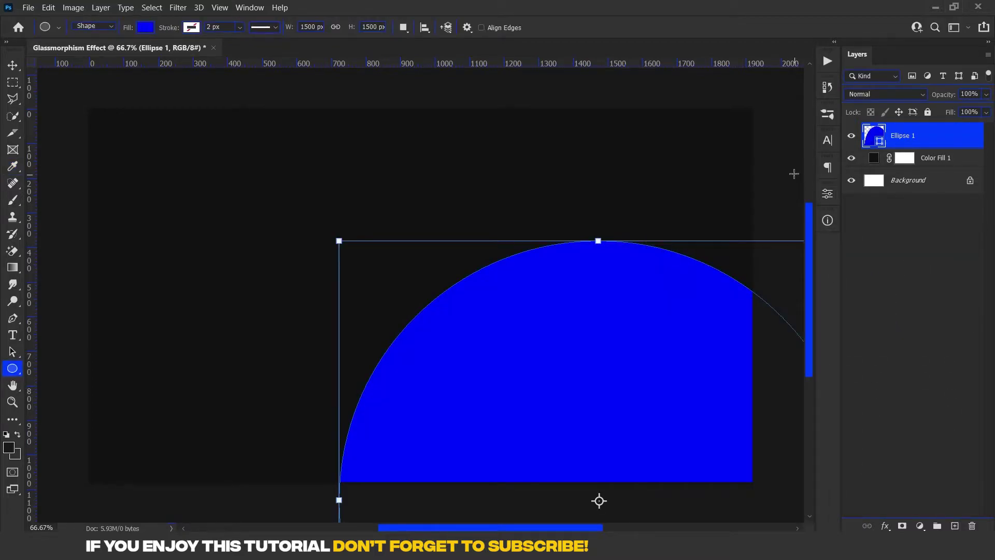
click(11, 66)
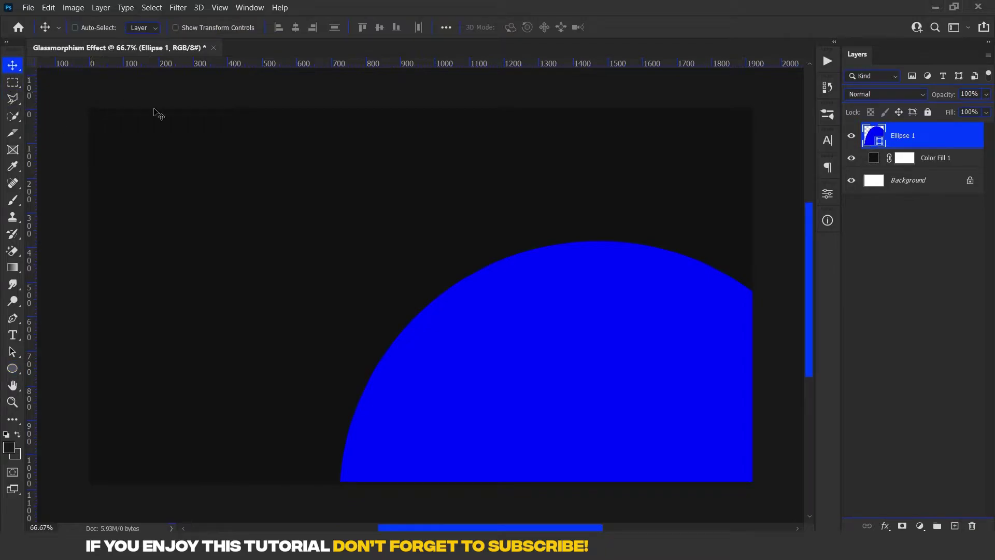
Step: Drag the blue circle upward and to the right across the canvas
drag(553, 366, 571, 226)
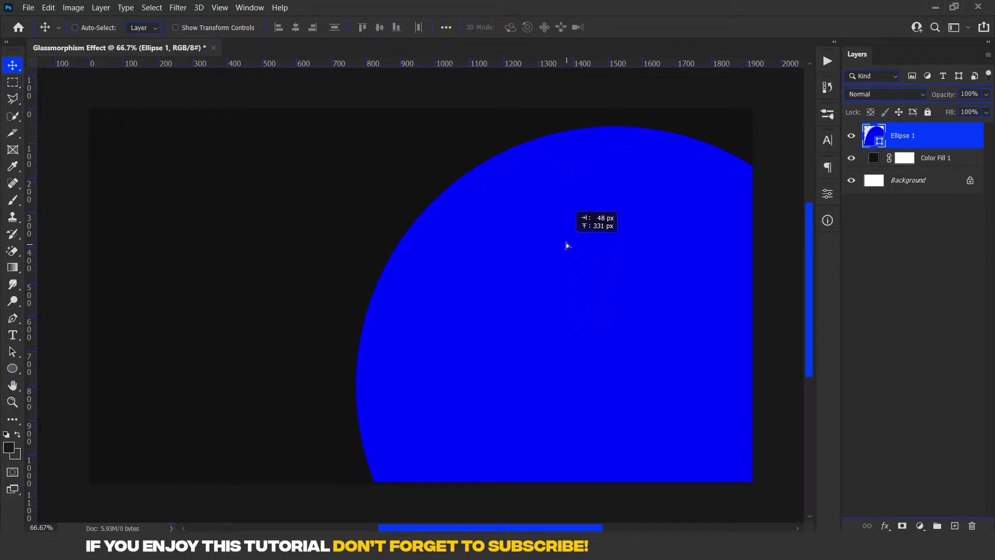
drag(572, 227, 591, 223)
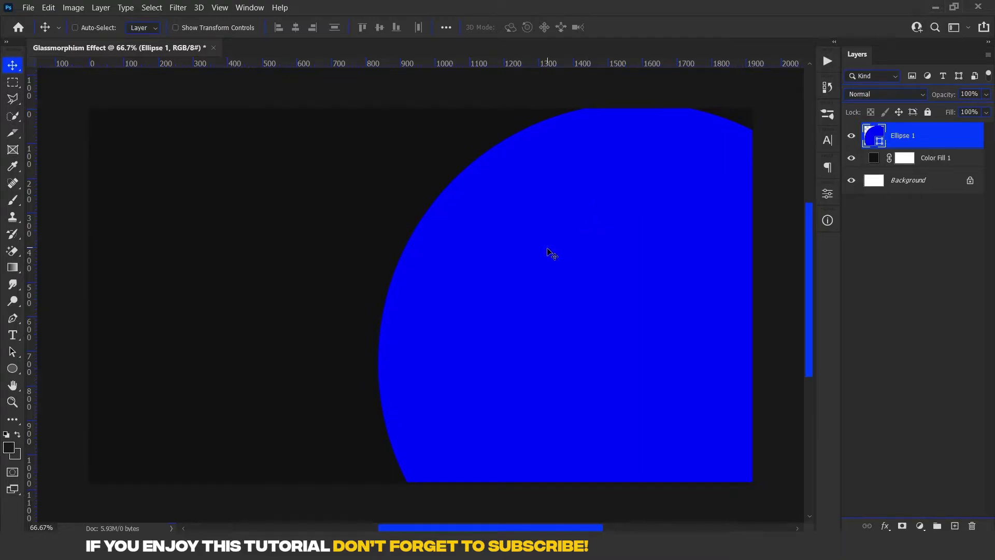
mouse_move(548, 248)
mouse_down()
mouse_move(605, 254)
mouse_move(587, 254)
mouse_up()
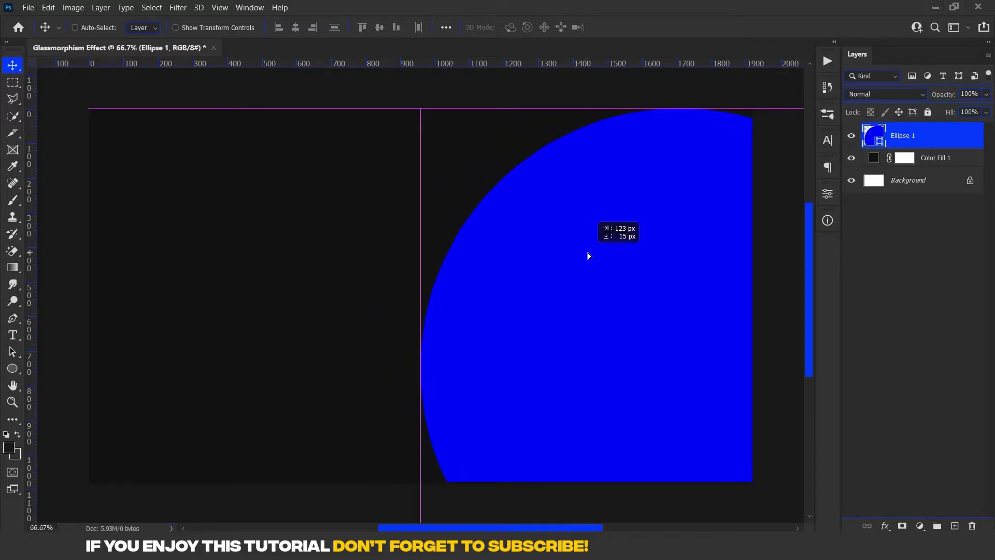
right_click(913, 135)
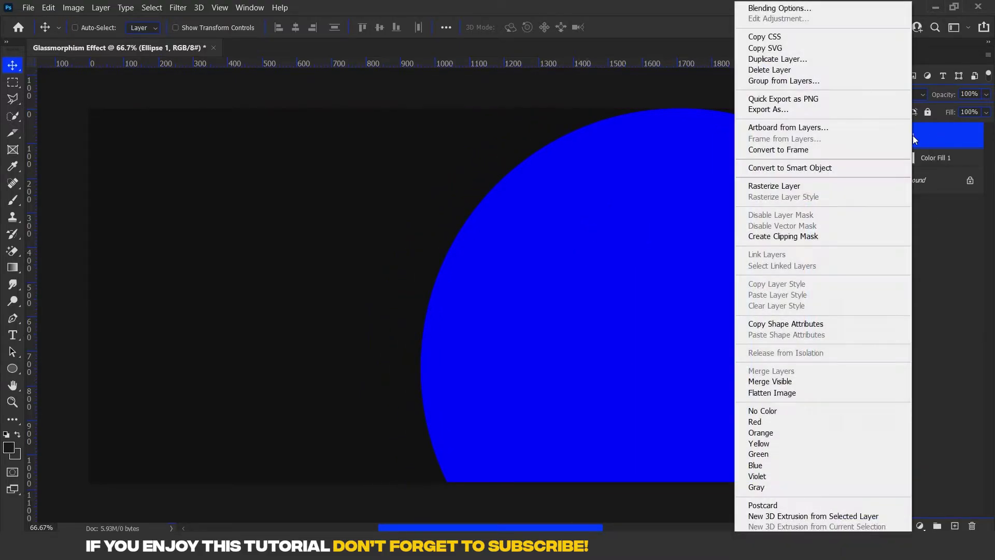
Step: Duplicate the blue circle as Ellipse 2 and recolour it magenta #ff00b4
click(813, 59)
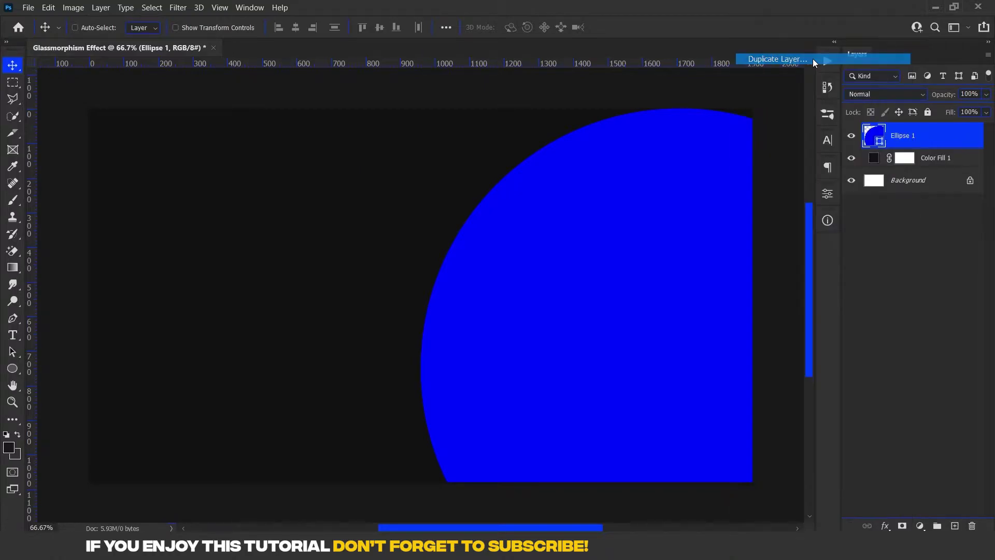
drag(463, 169, 489, 169)
text(2)
click(626, 157)
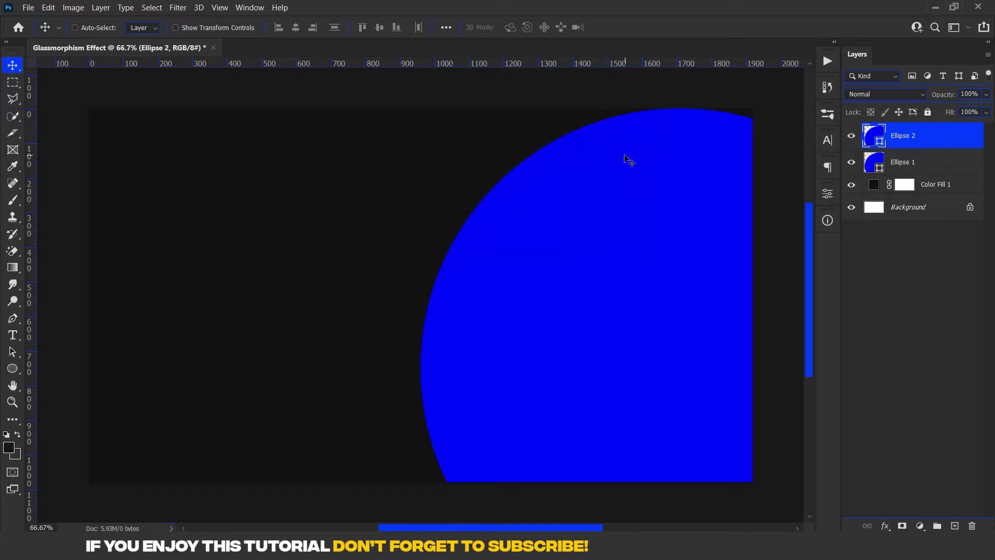
double_click(880, 143)
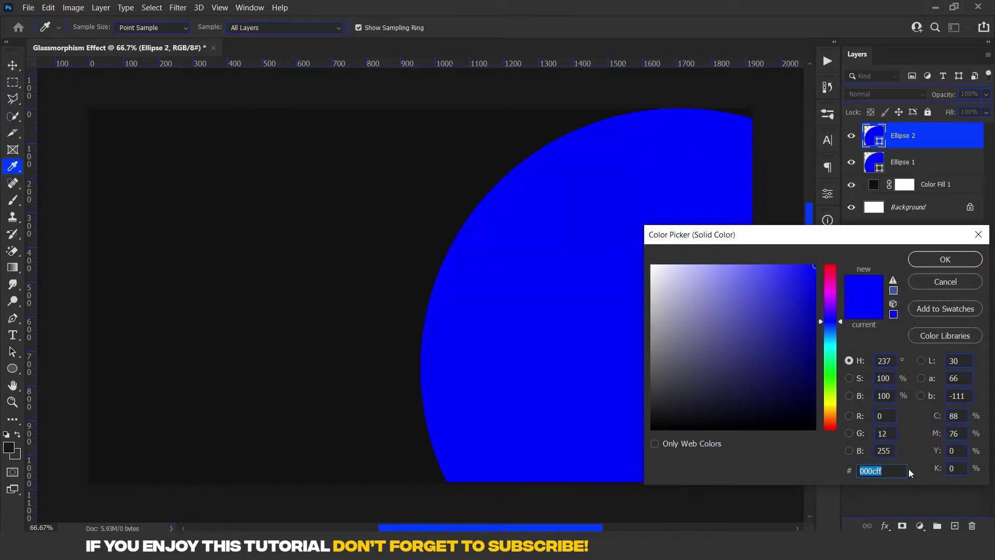
text(ff00)
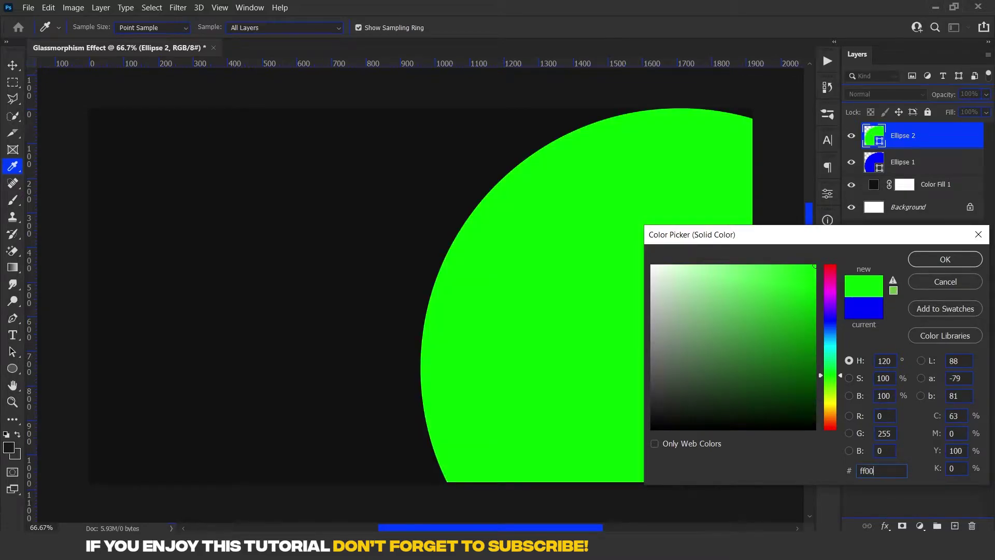
text(b4)
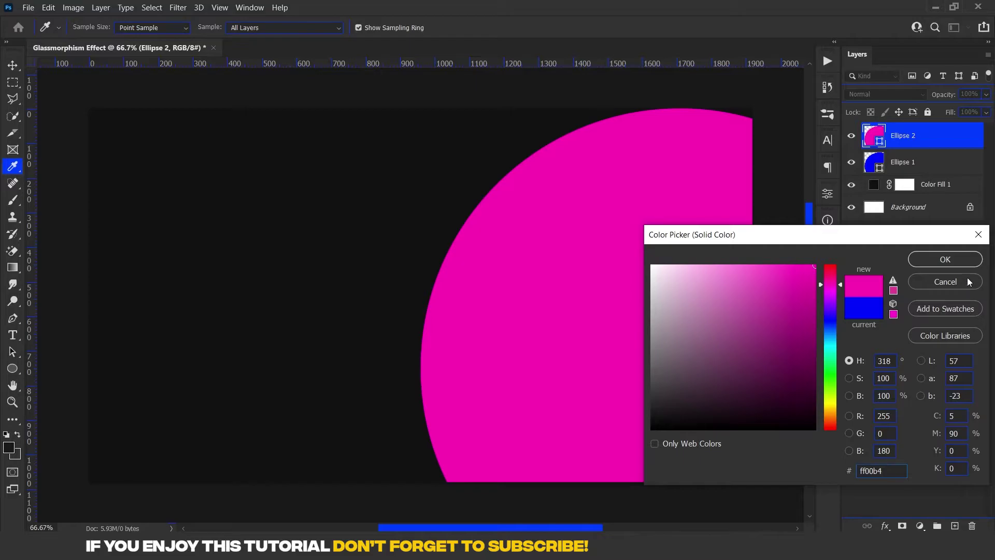
click(962, 261)
Step: Move the magenta circle to the canvas's top-left
mouse_move(639, 266)
mouse_down()
mouse_move(200, 251)
mouse_move(244, 277)
mouse_move(246, 197)
mouse_up()
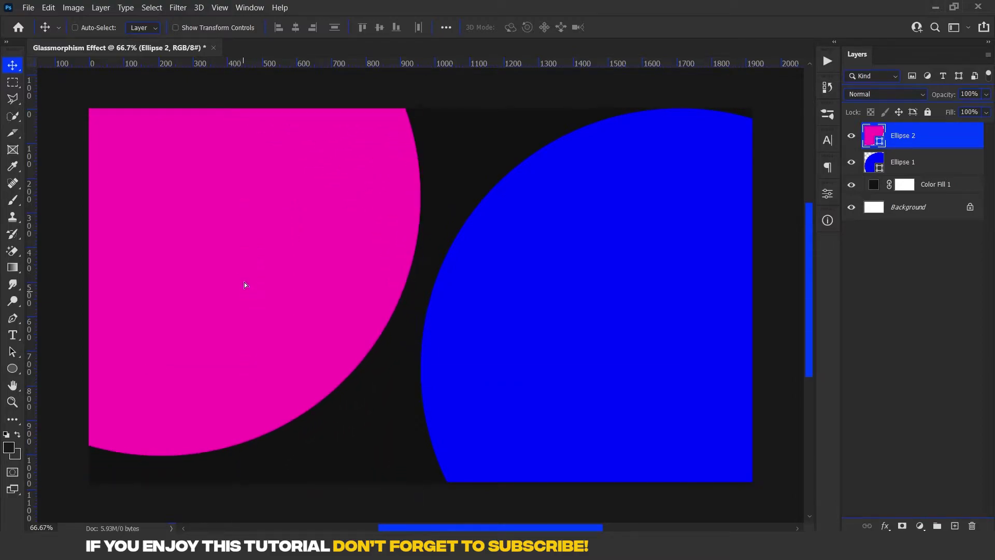
drag(245, 288, 248, 207)
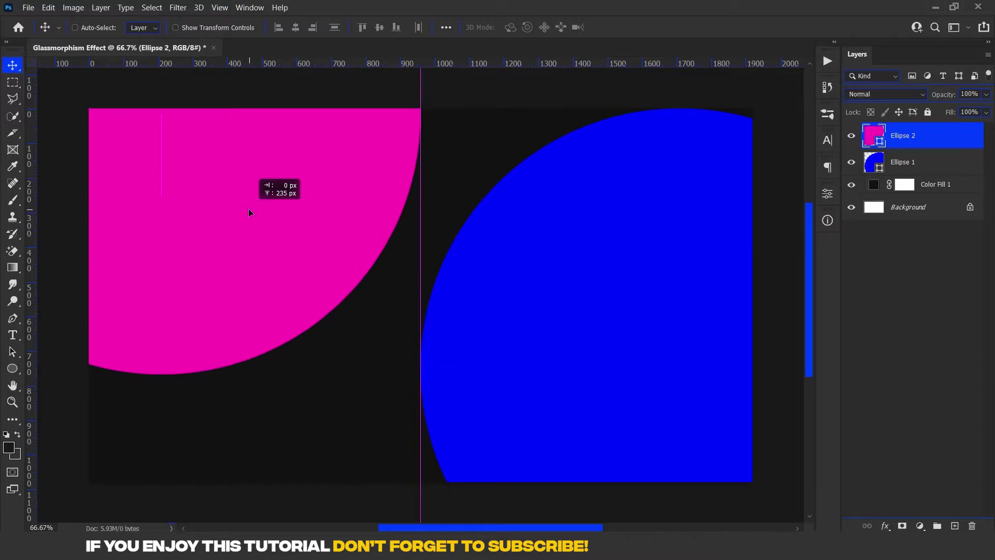
drag(248, 206, 250, 206)
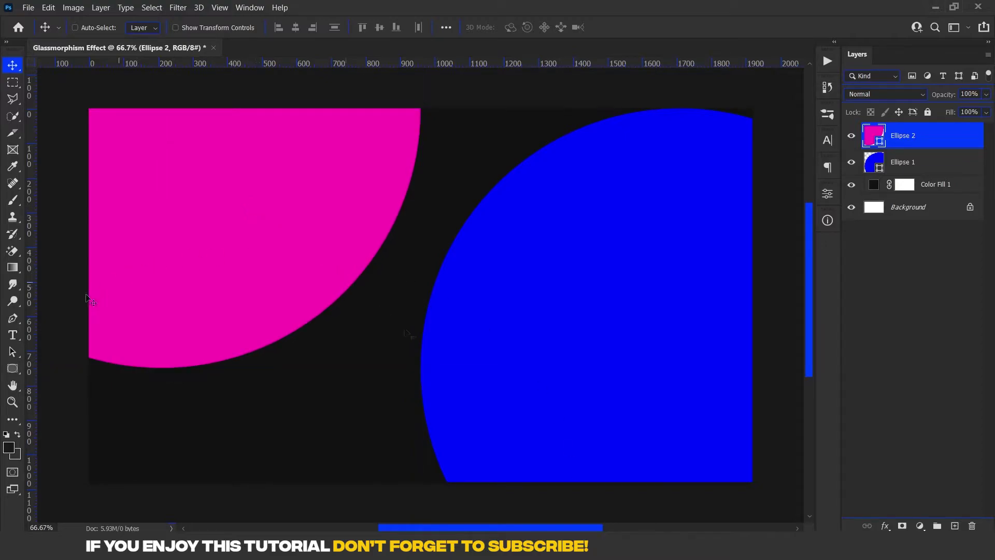
Step: Create a white 700×400 px rectangle with linked 30 px corner radii
click(19, 368)
click(485, 283)
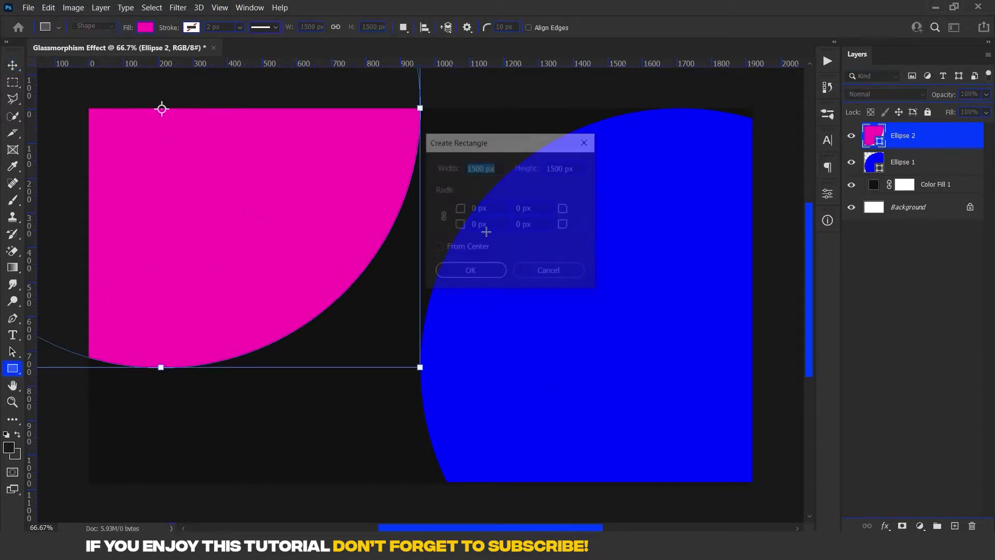
text(700)
key(Tab)
text(40)
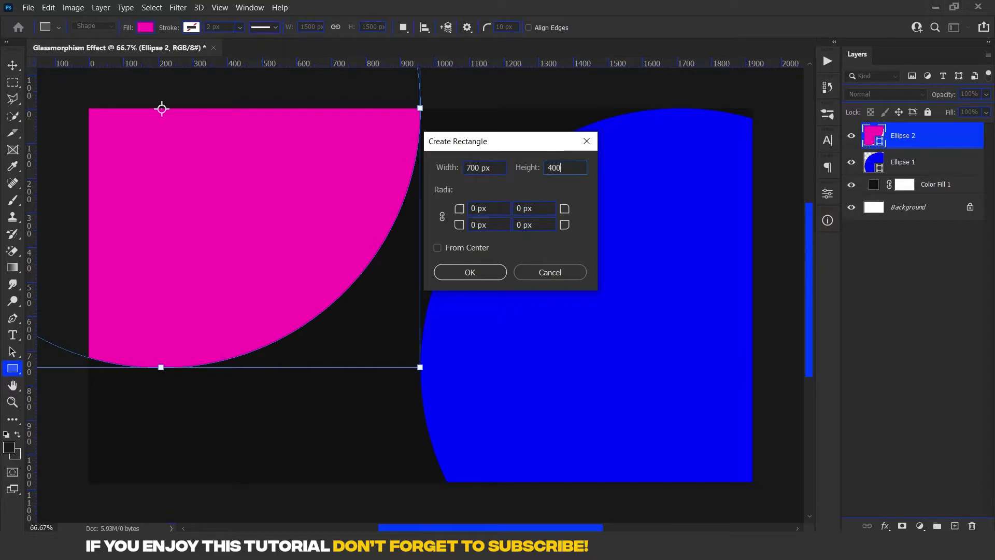
click(441, 217)
key(Tab)
text(30)
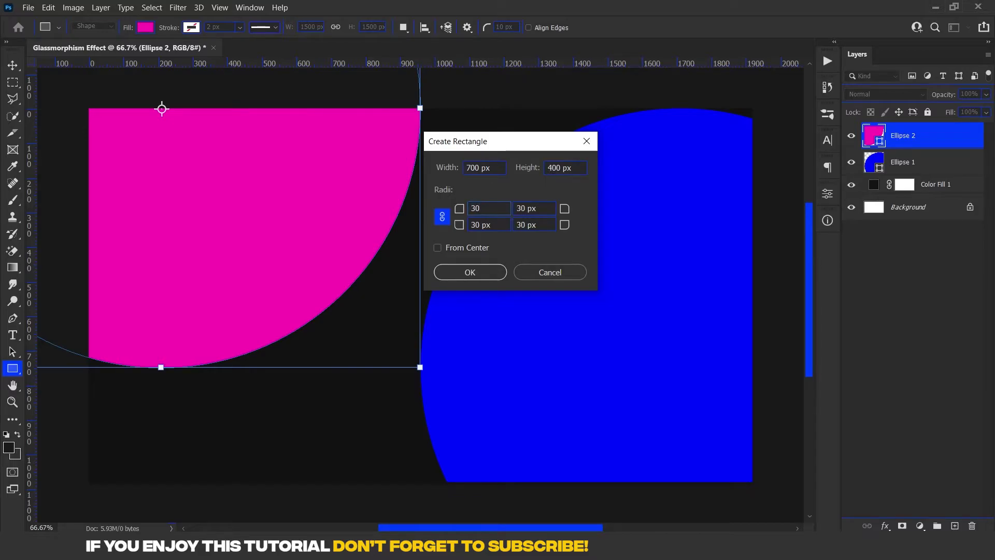
click(470, 272)
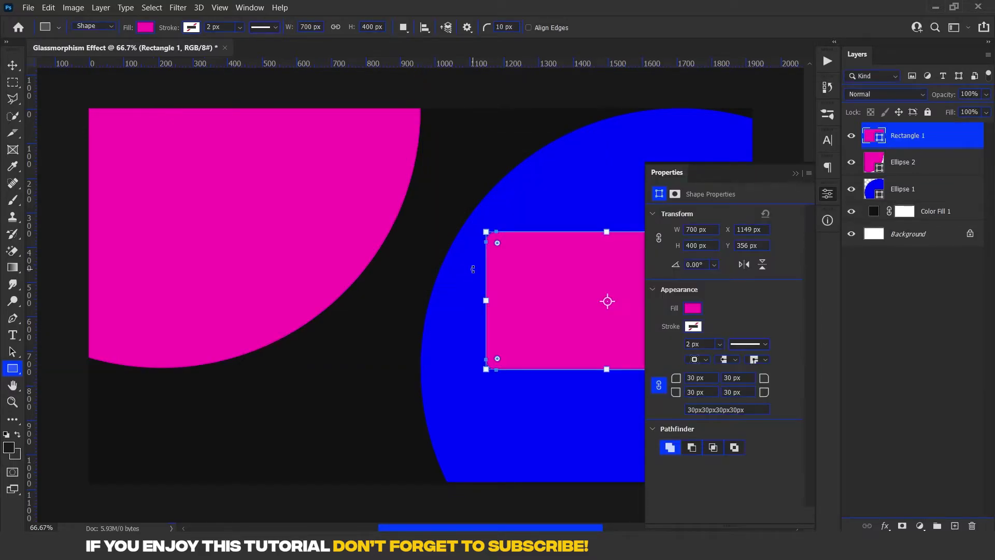
click(694, 310)
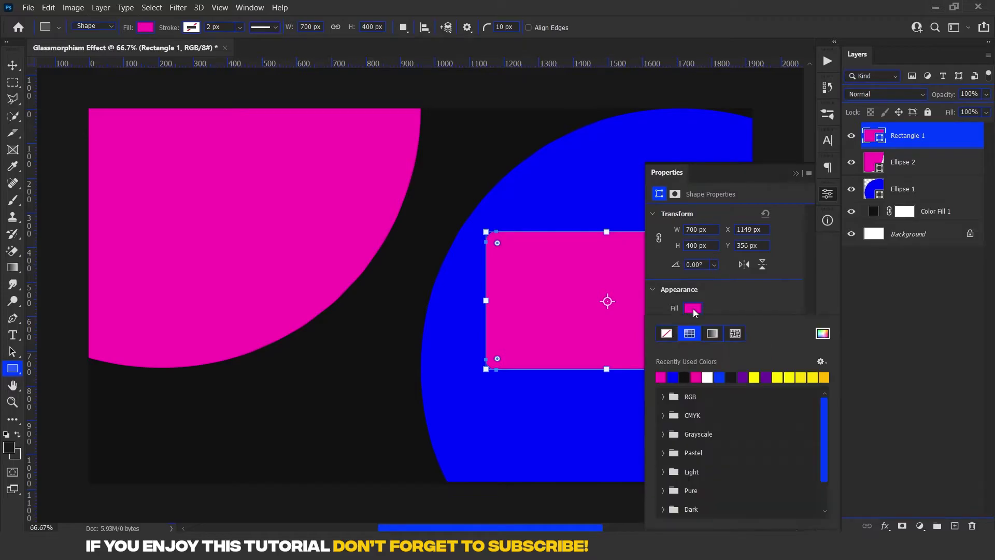
click(708, 377)
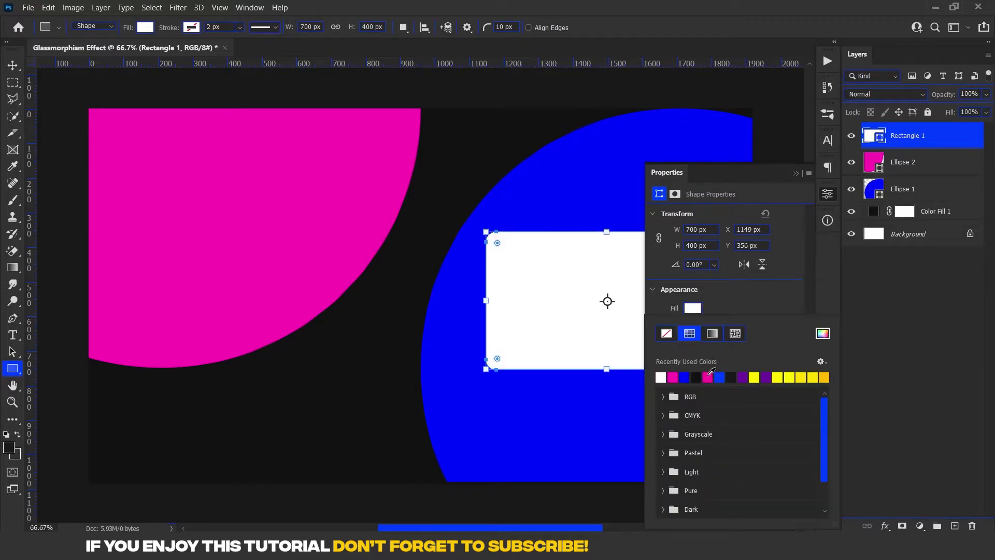
click(795, 174)
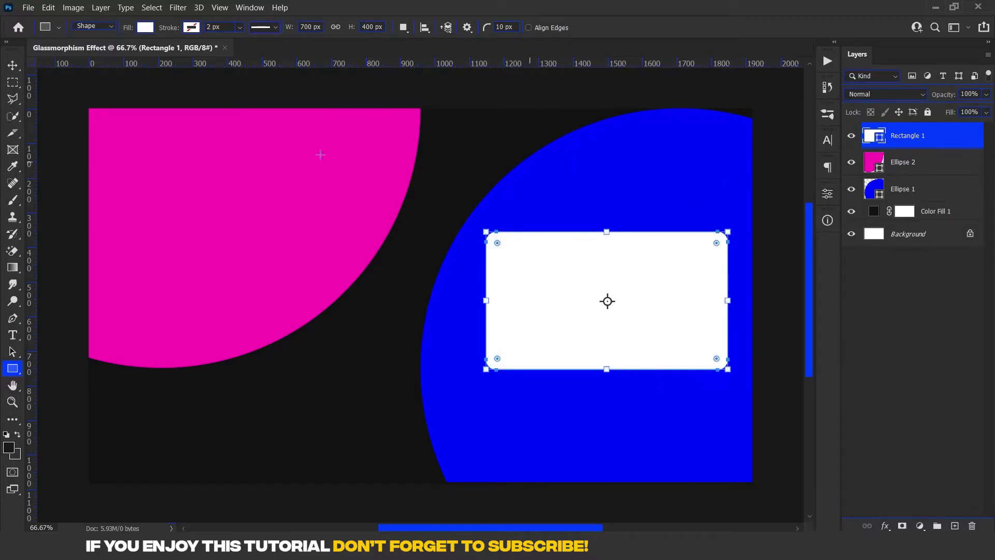
Step: Centre the rectangle horizontally and vertically relative to the canvas
click(13, 66)
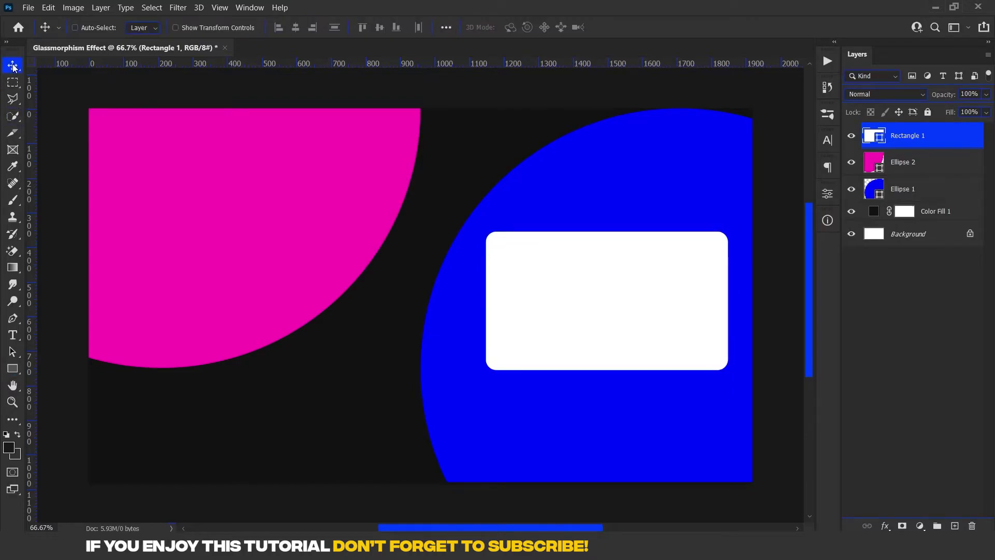
click(446, 28)
click(466, 145)
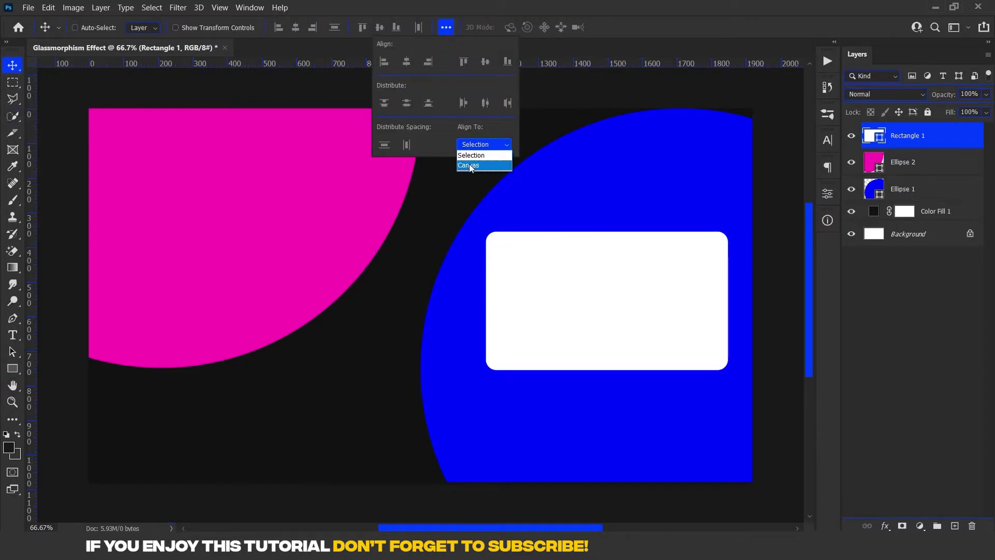
click(469, 160)
click(408, 62)
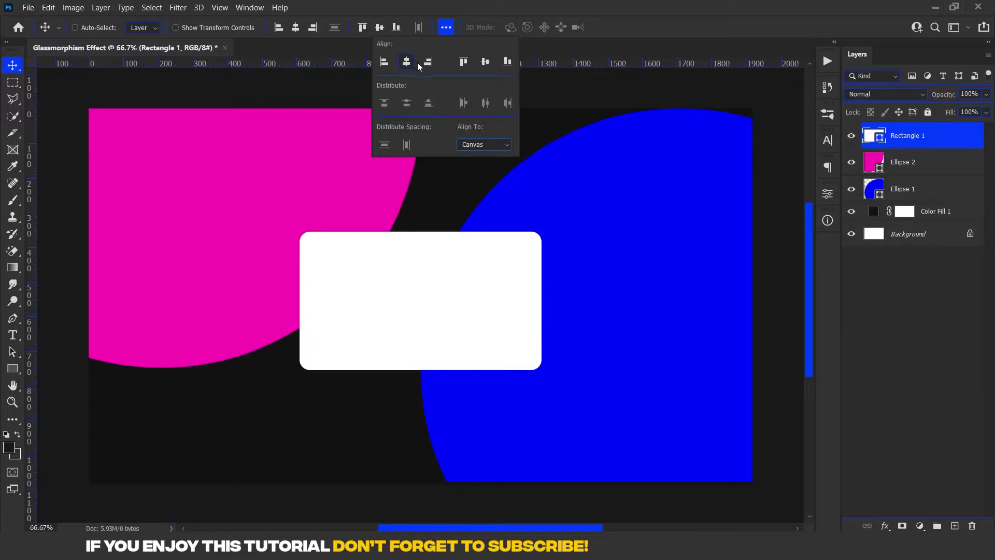
click(485, 62)
click(468, 147)
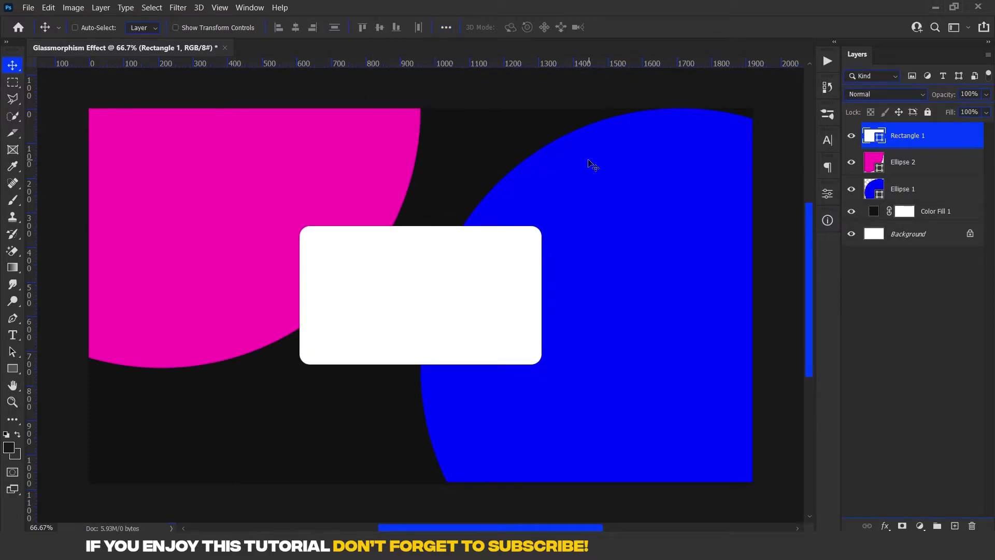
Step: Duplicate both circles and the fill layer, grouping the copies as Blur
click(930, 164)
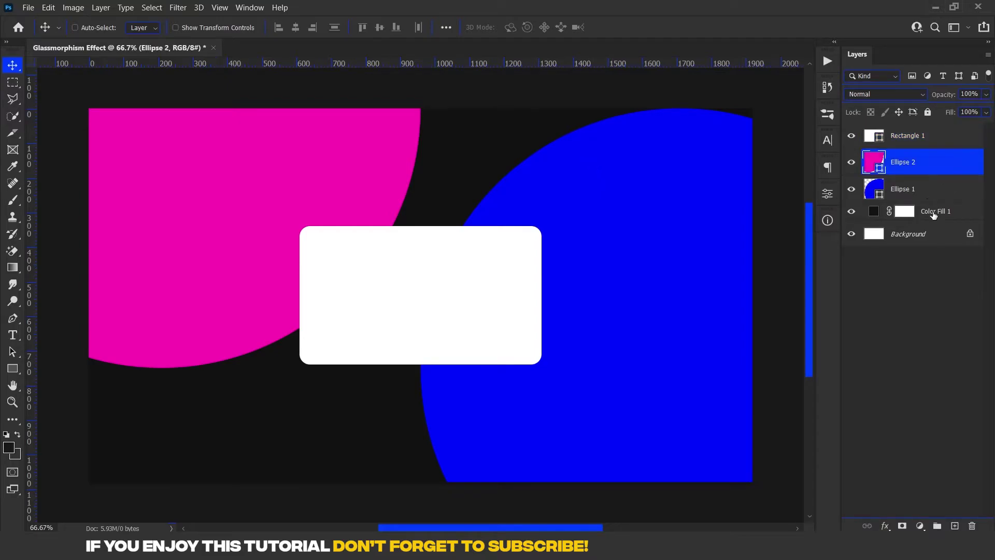
shift+click(934, 214)
right_click(931, 164)
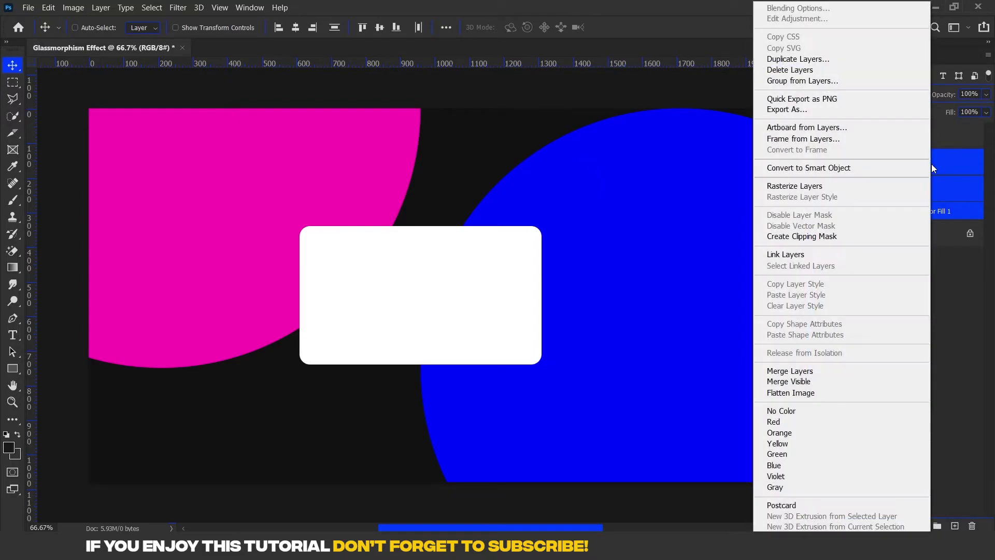
click(809, 58)
click(641, 155)
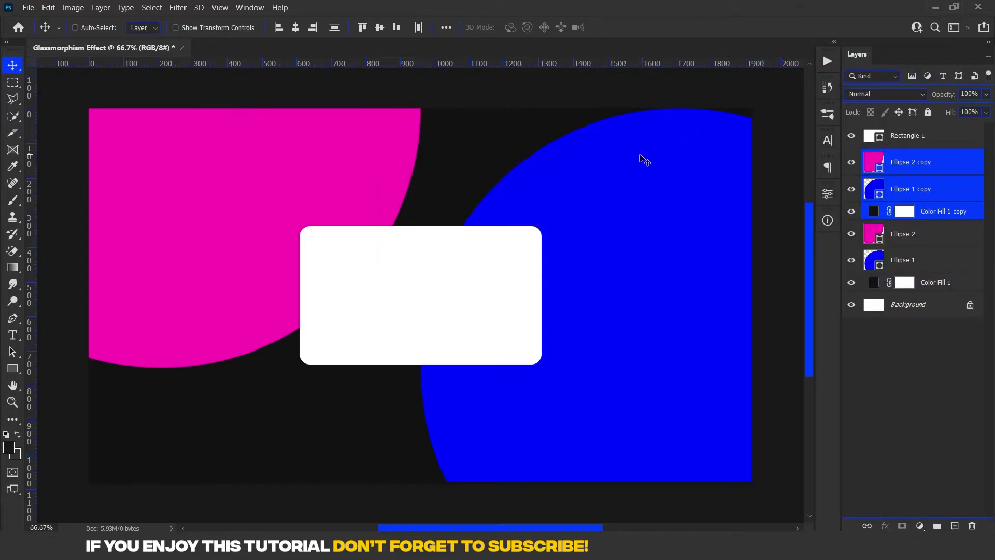
right_click(917, 164)
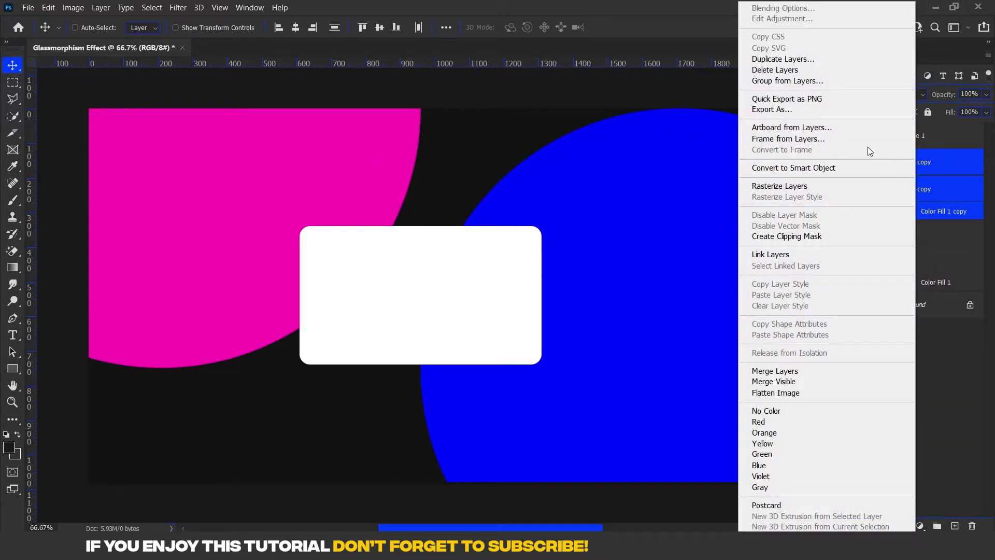
click(833, 81)
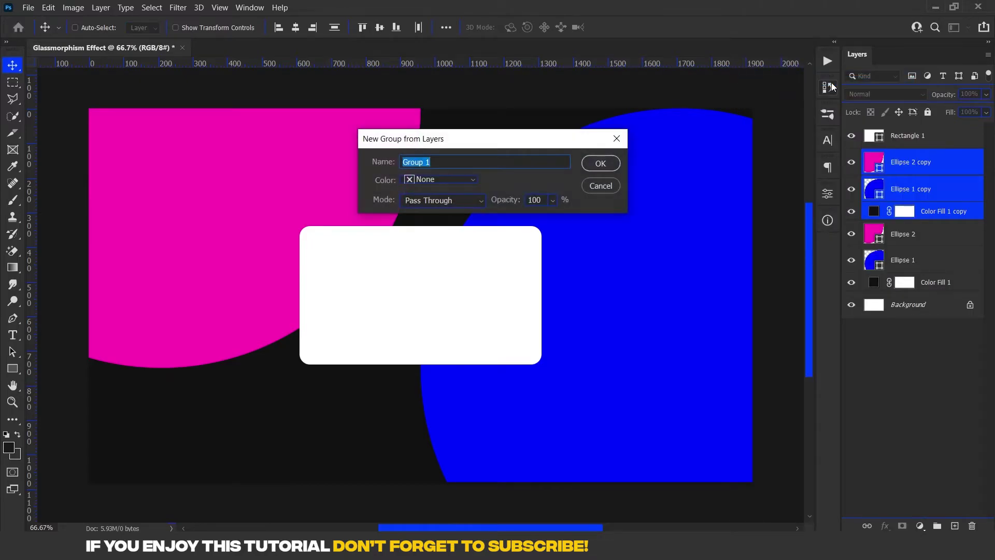
text(Blur)
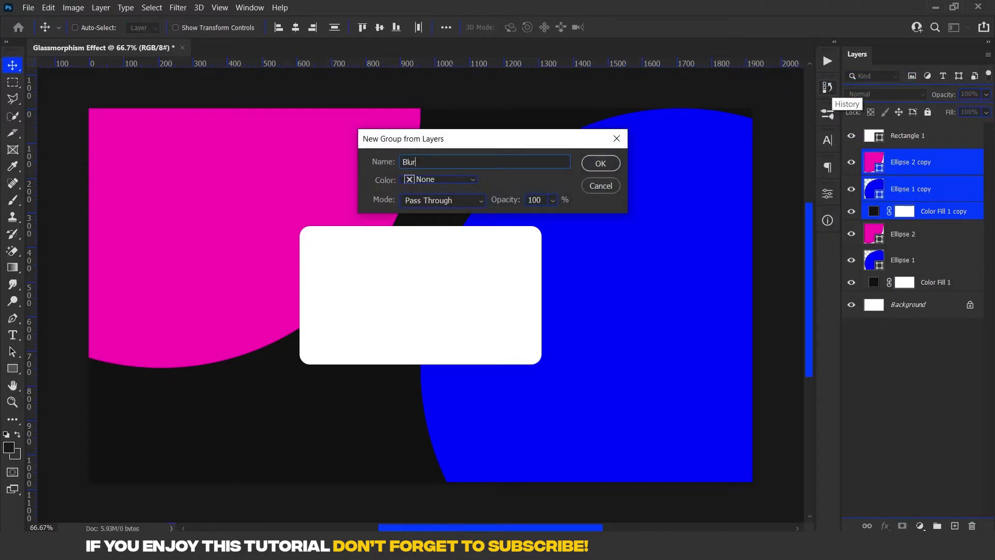
click(600, 164)
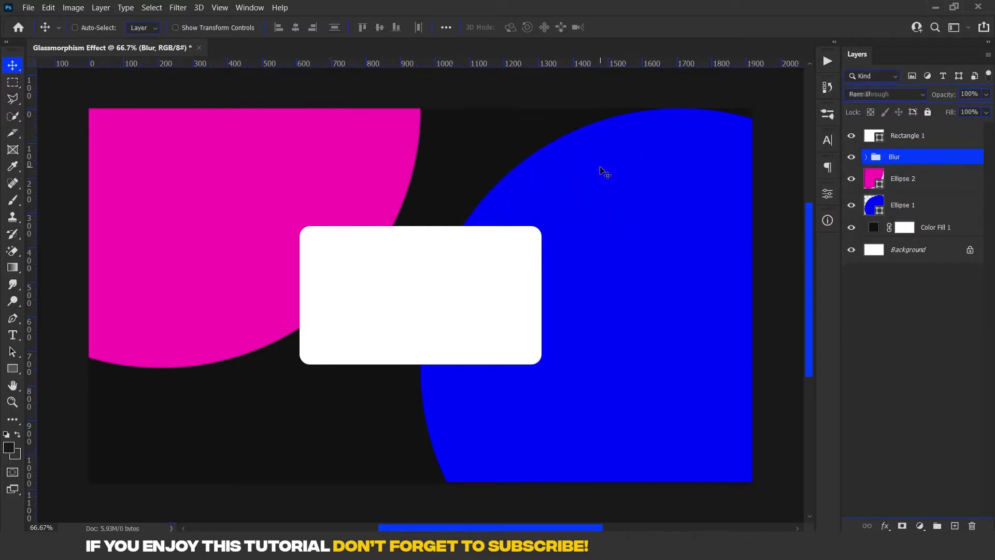
Step: Convert Blur to a smart object, move it above Rectangle 1, and clip it
right_click(931, 158)
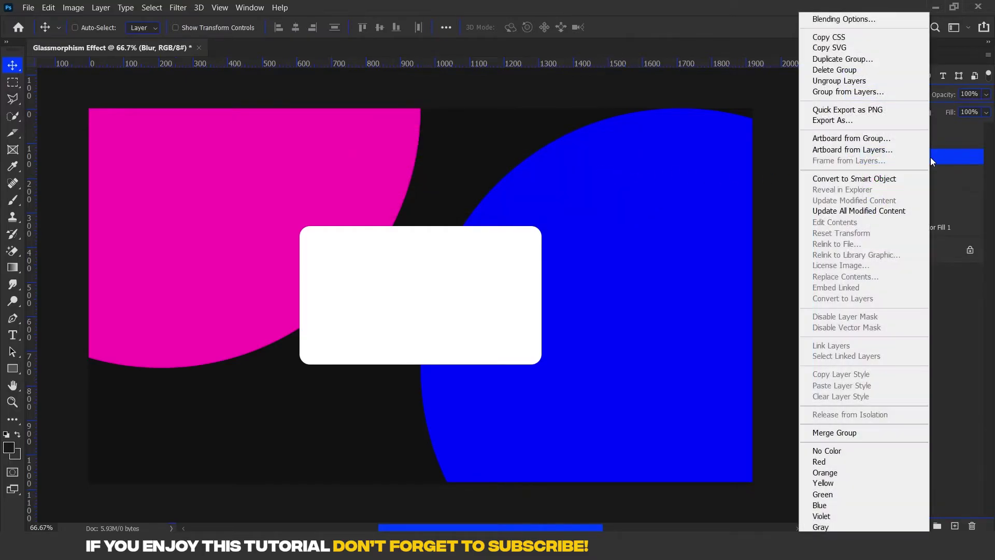
click(894, 179)
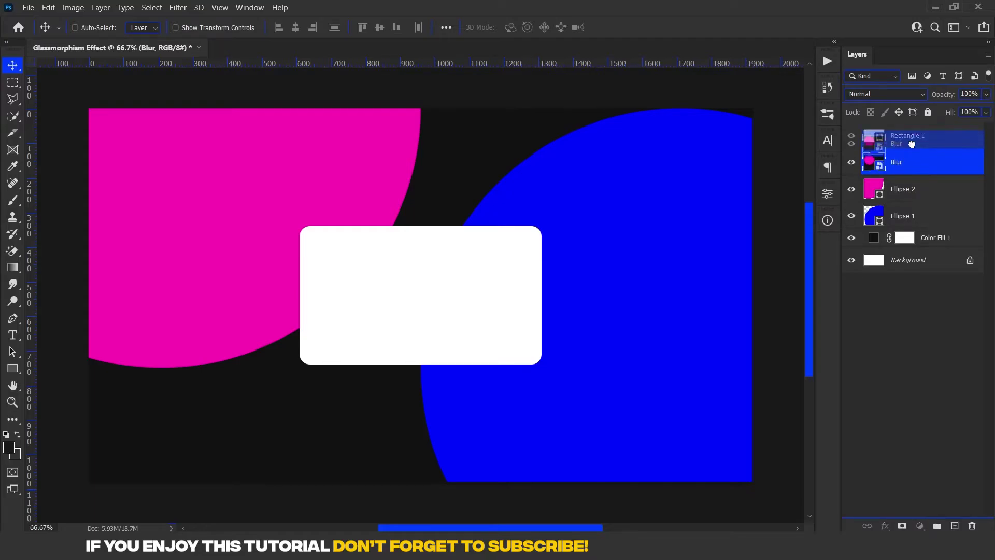
drag(908, 167, 914, 132)
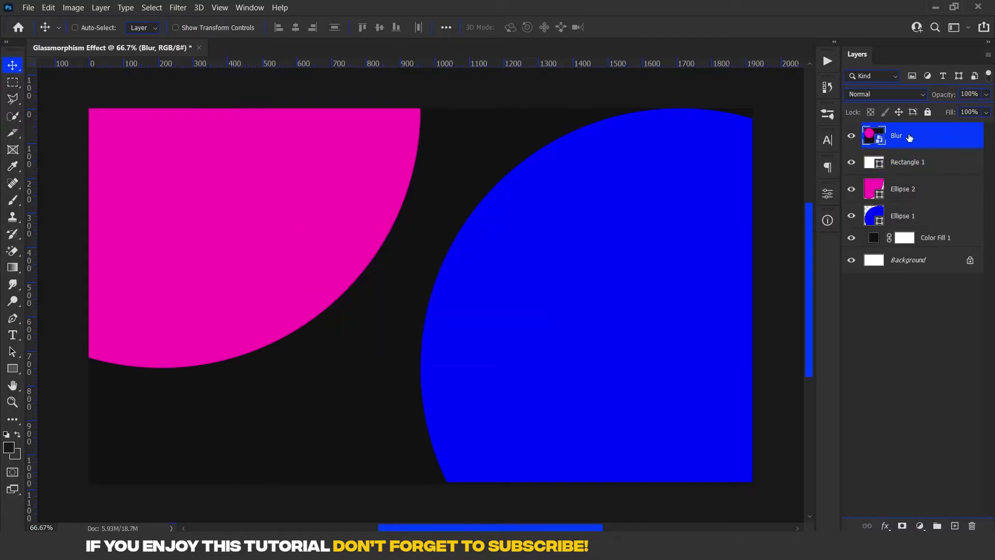
right_click(909, 135)
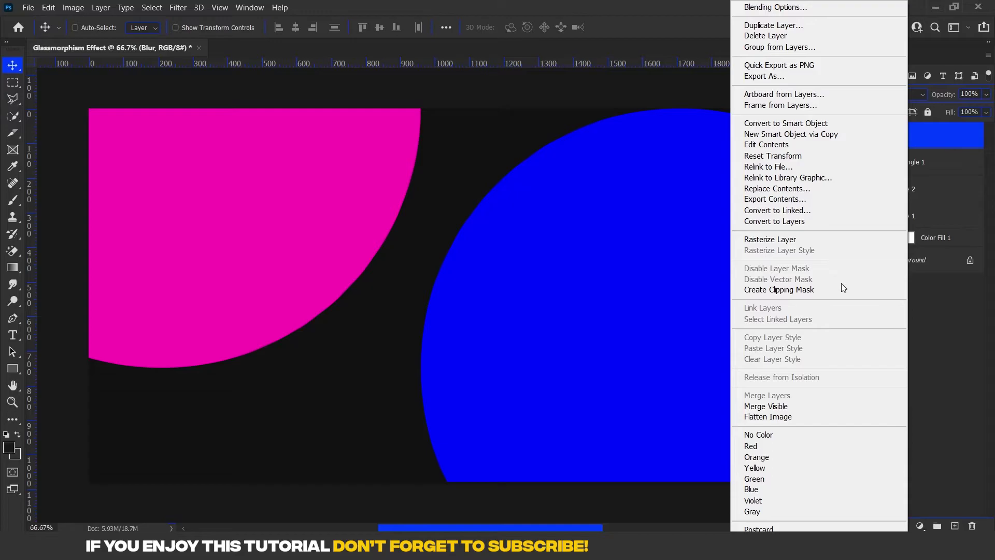
click(842, 289)
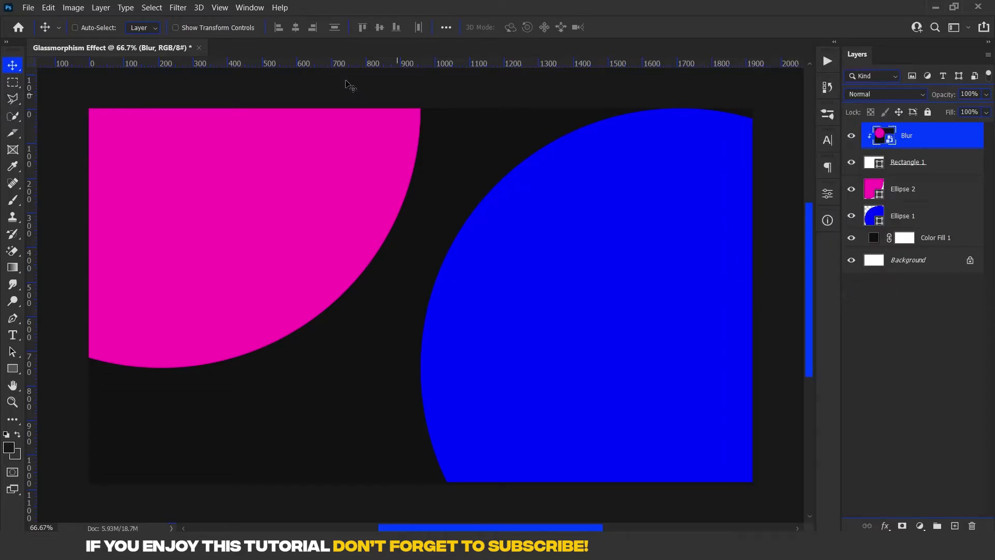
click(189, 9)
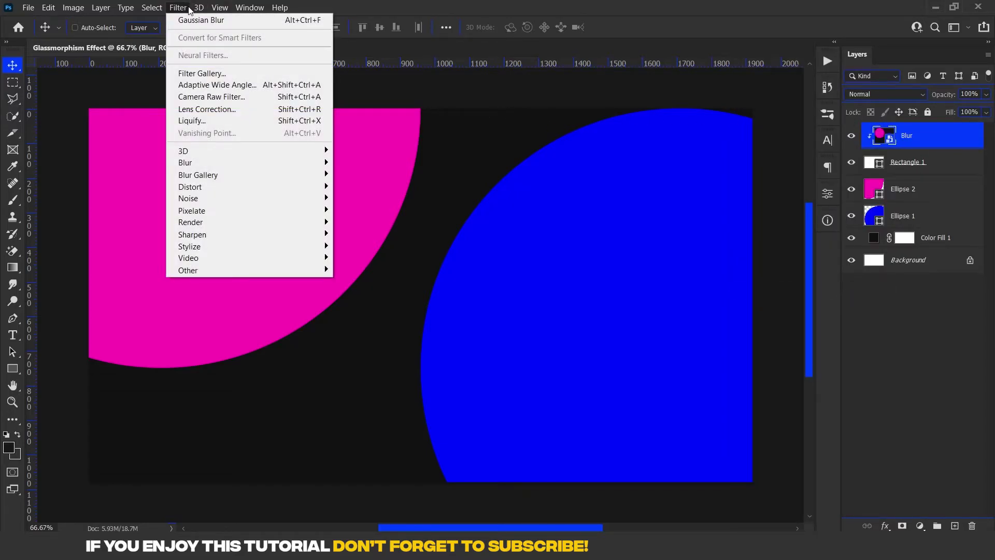
mouse_move(185, 162)
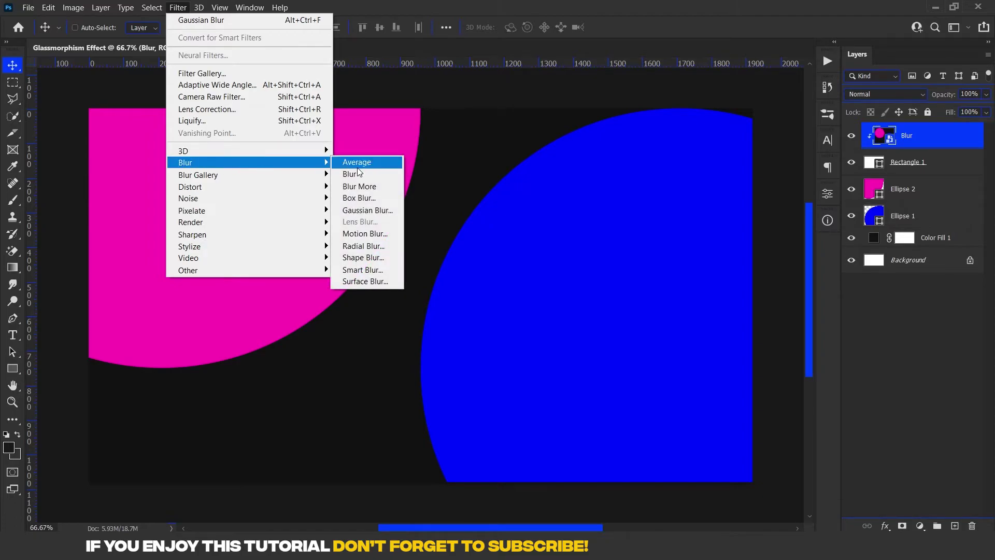
Step: Apply a 25 px Gaussian Blur to the Blur layer, then select Rectangle 1
click(369, 210)
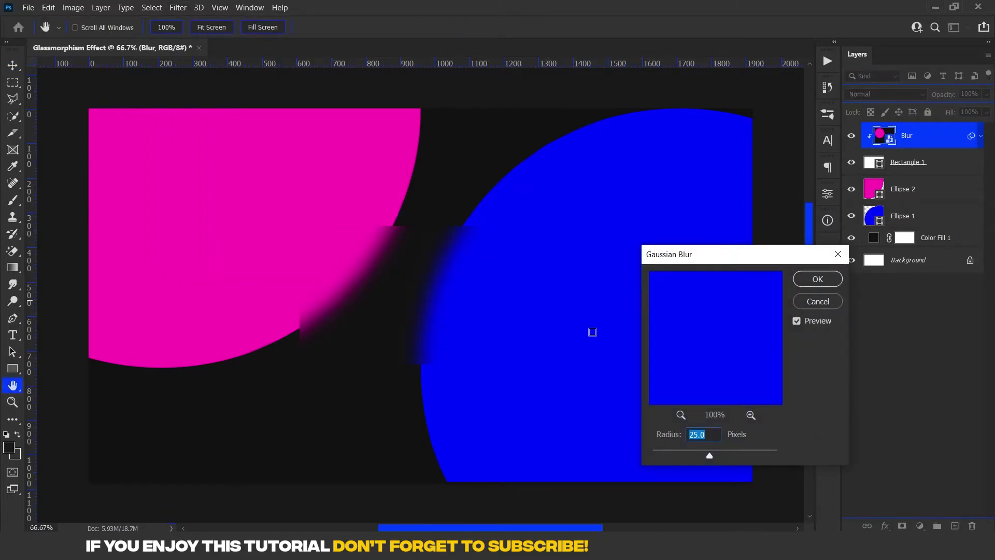
click(711, 432)
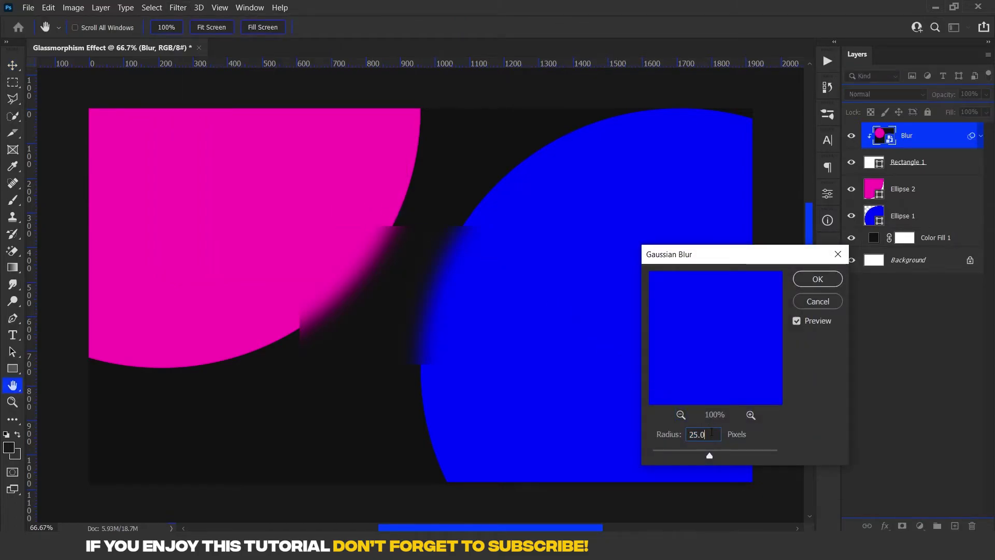
click(816, 280)
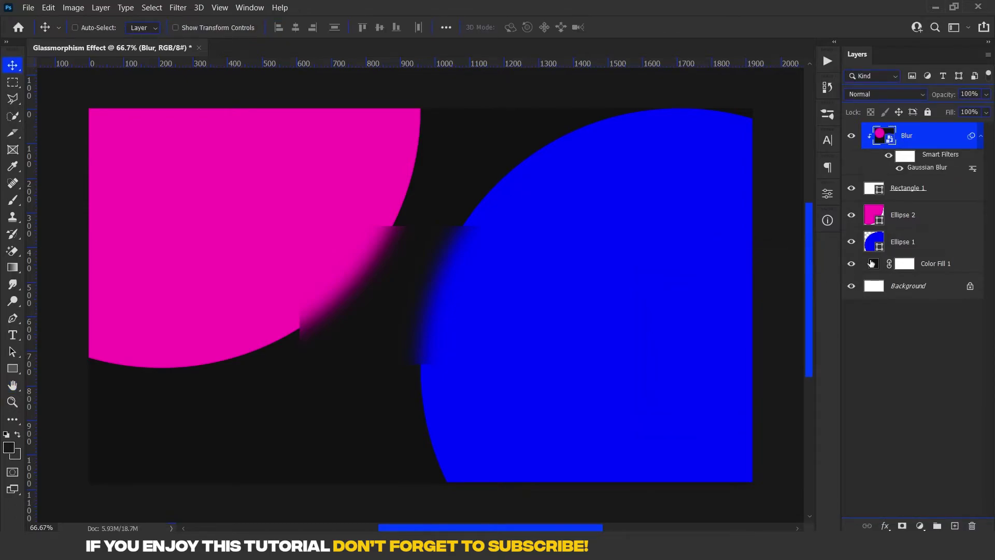
click(933, 193)
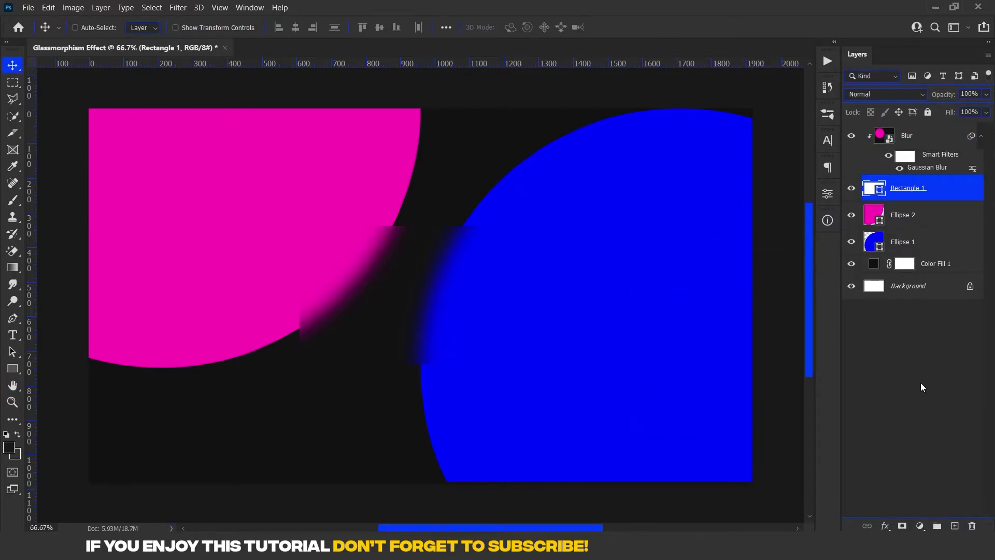
click(886, 526)
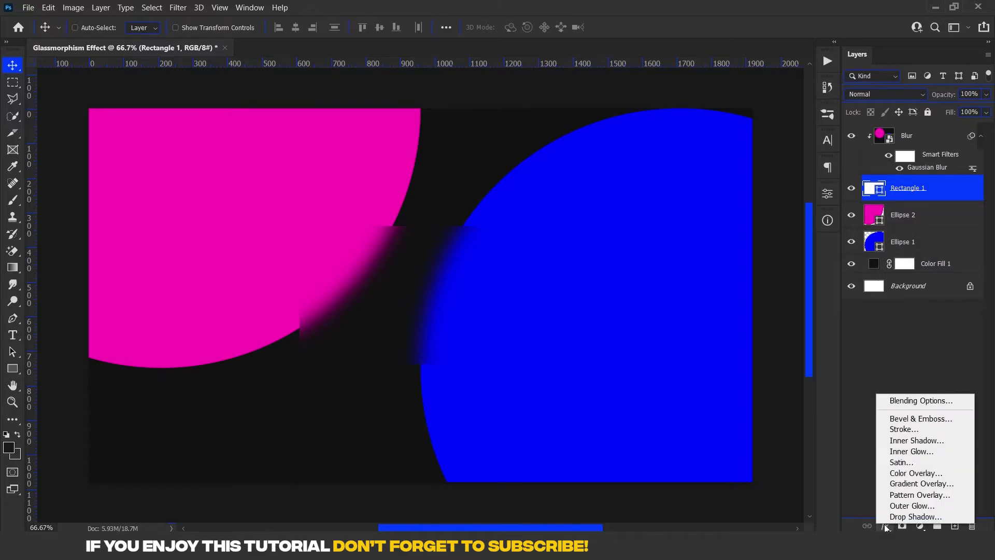
Step: Add a 2 px outside white stroke at about 57% opacity to the rectangle
click(894, 430)
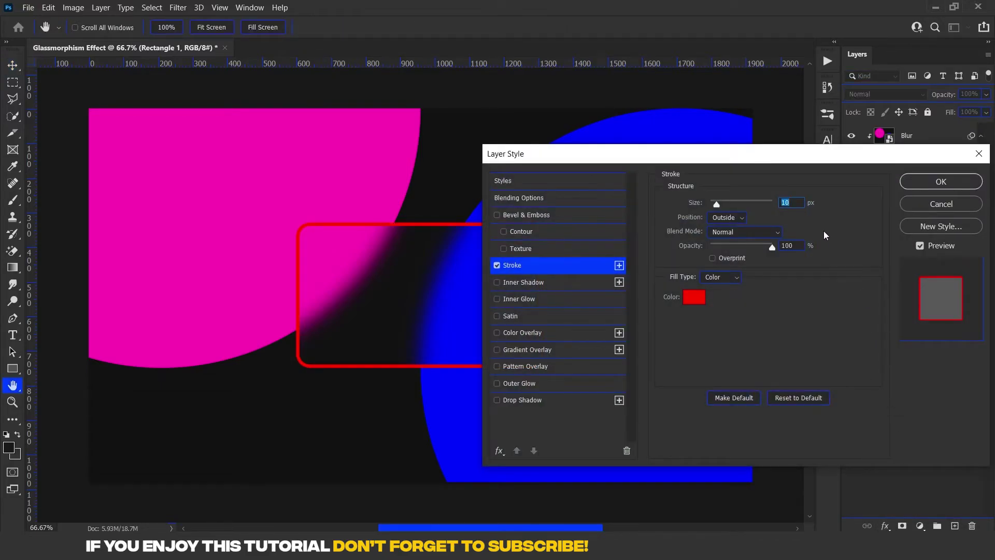
text(2)
click(738, 217)
click(738, 218)
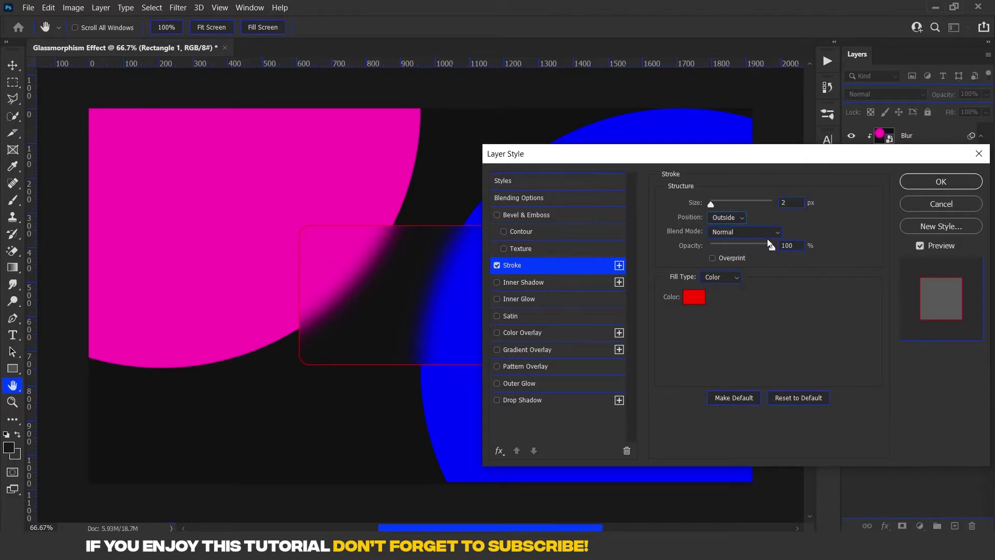
drag(772, 248, 745, 248)
click(694, 297)
text(ffffff)
click(929, 256)
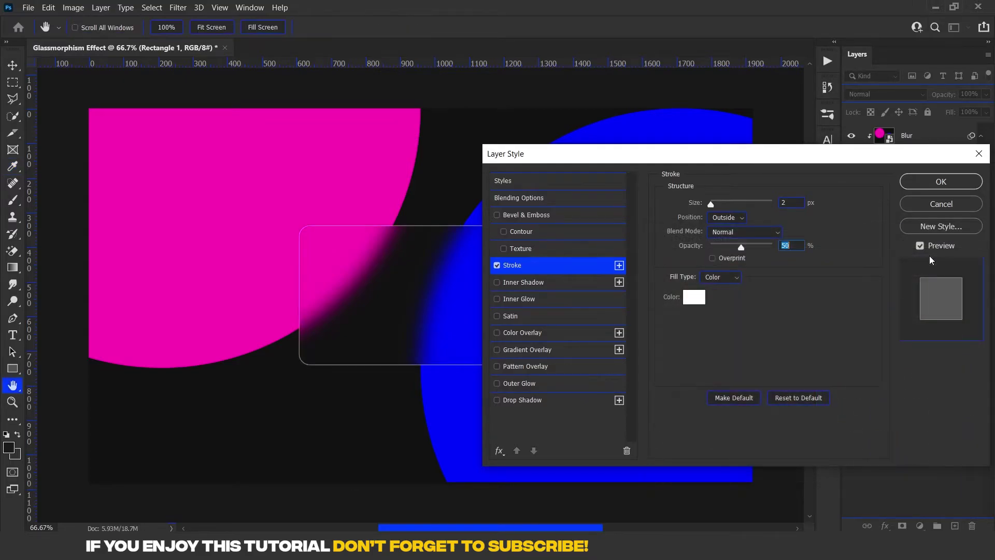
Step: Add a 60° Gradient Overlay with both colour stops set to white
click(543, 353)
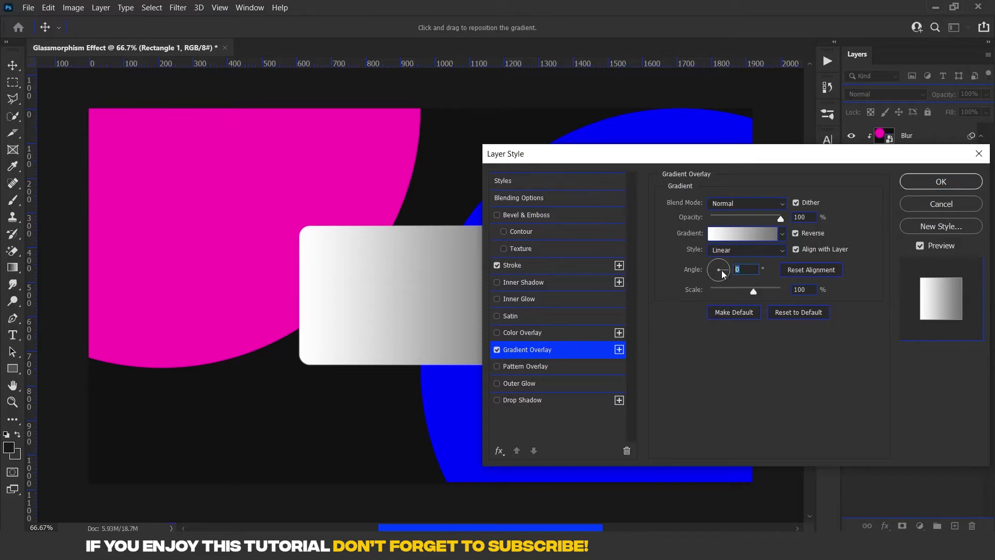
text(43)
key(Return)
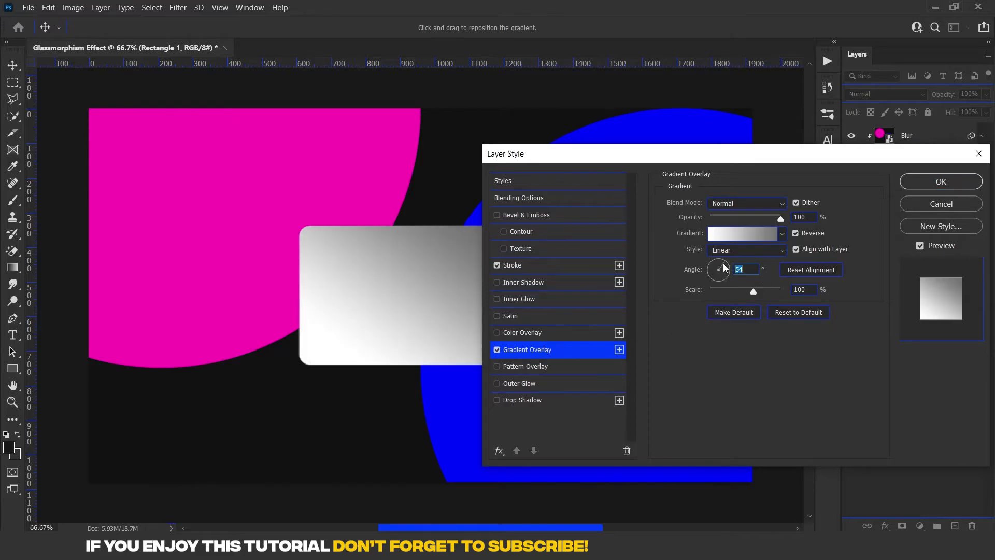
text(60)
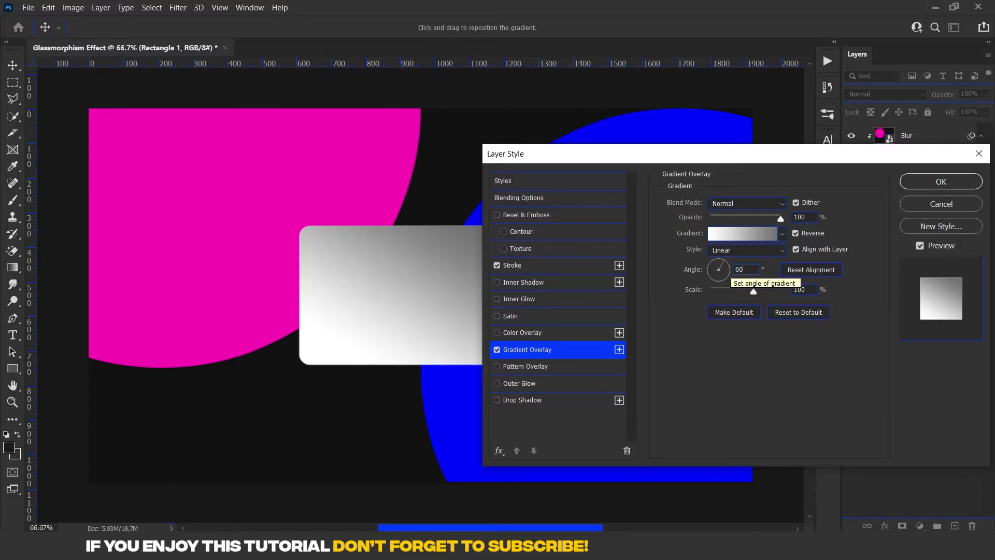
click(740, 234)
click(667, 316)
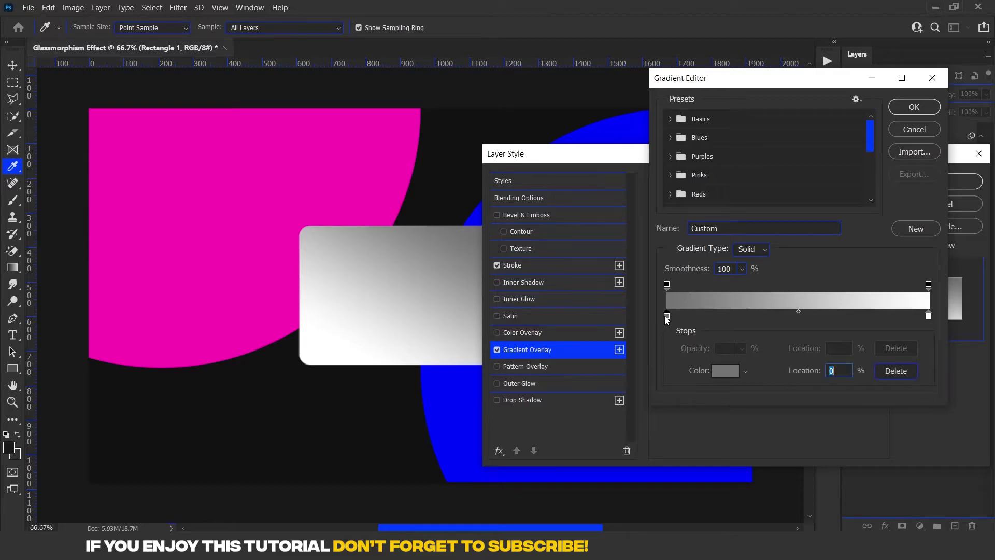
click(737, 372)
text(ffffff)
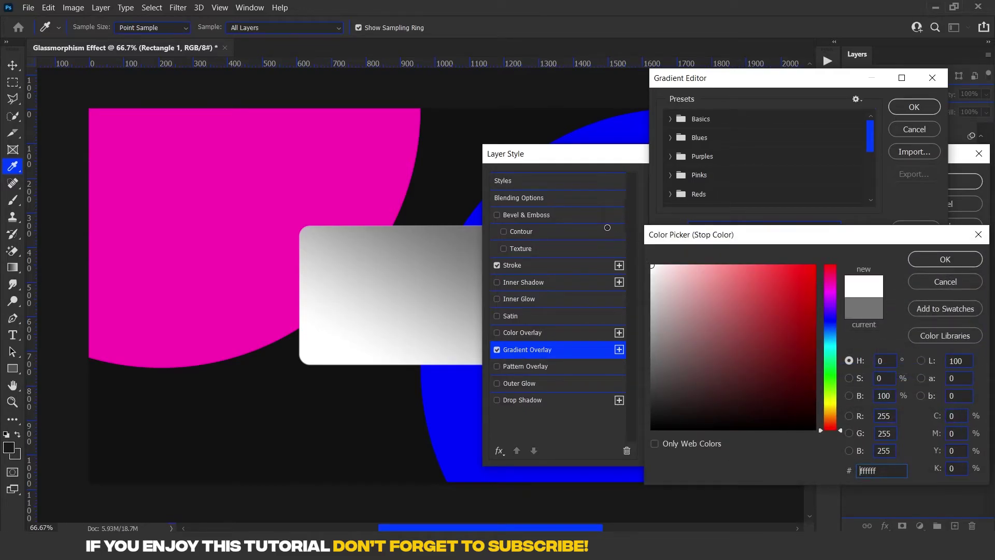
click(922, 254)
click(928, 316)
click(725, 371)
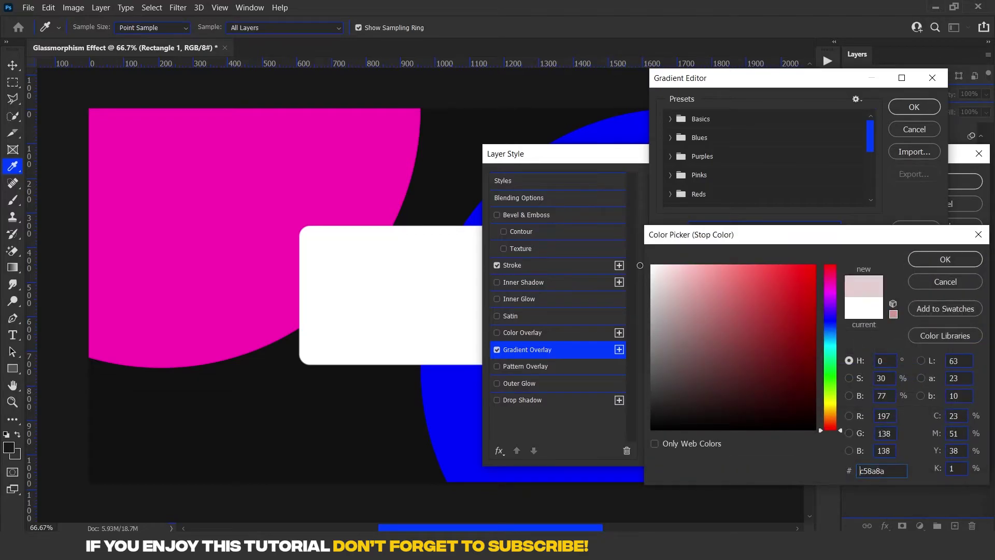
click(965, 259)
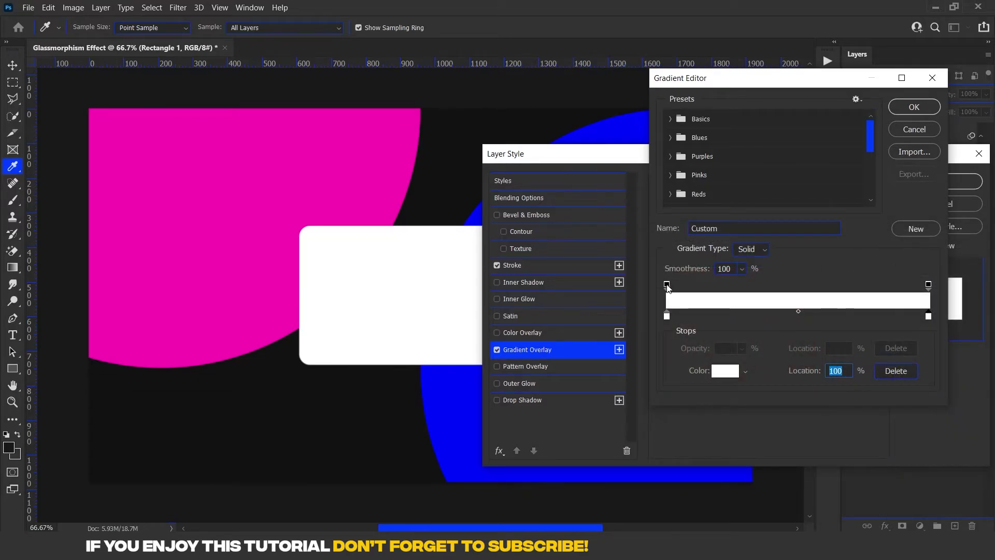
Step: Set the gradient's opacity stops to 5% and 15% and apply the effects
click(667, 285)
text(5)
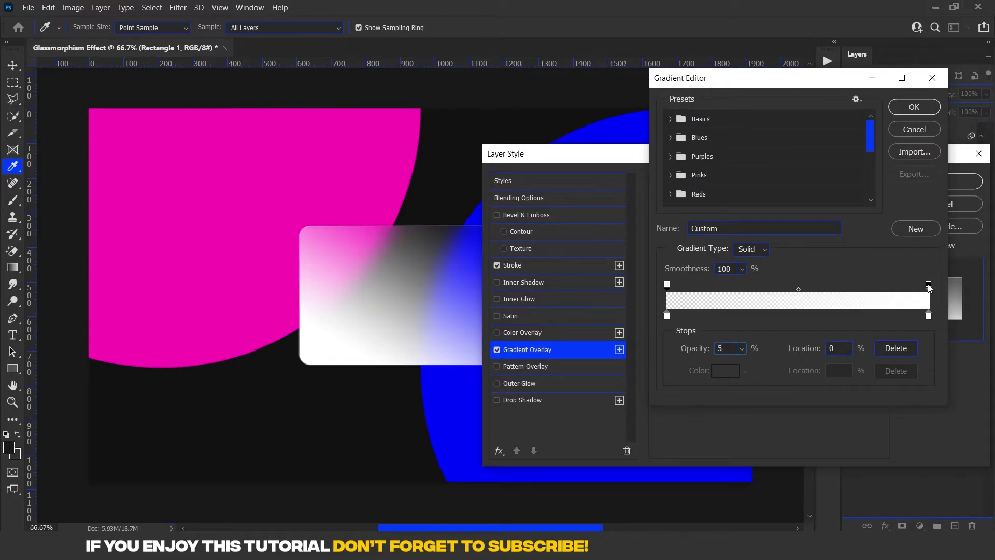
click(928, 284)
text(15)
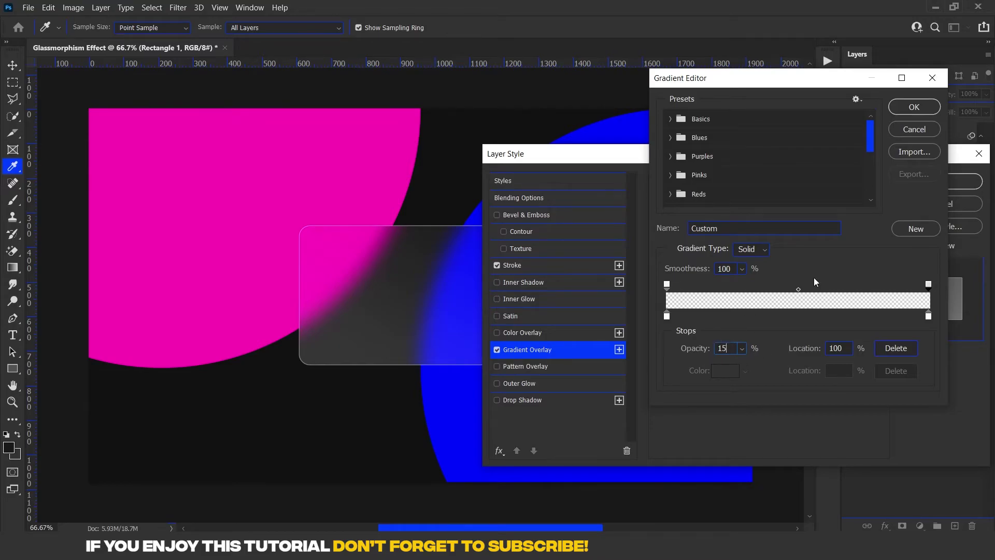
click(908, 110)
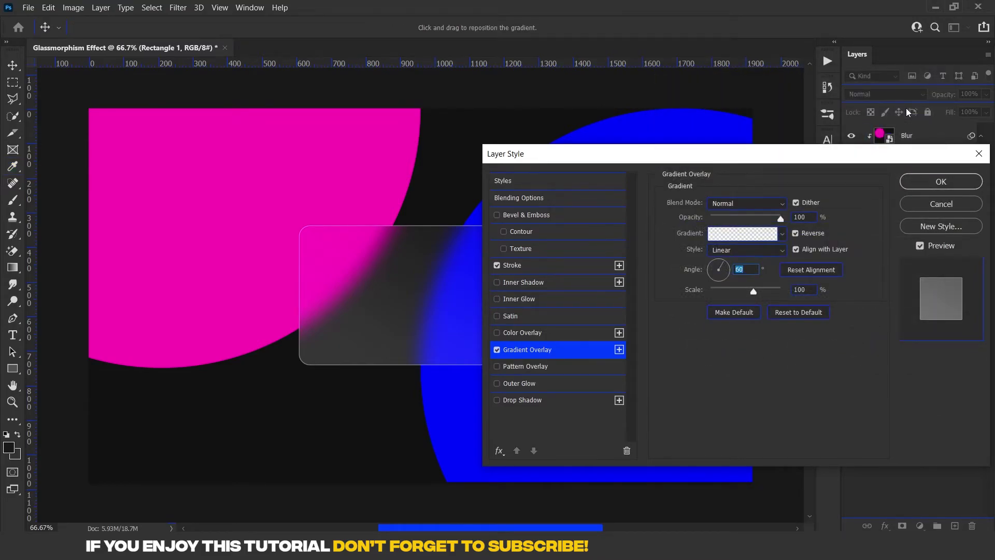
click(923, 181)
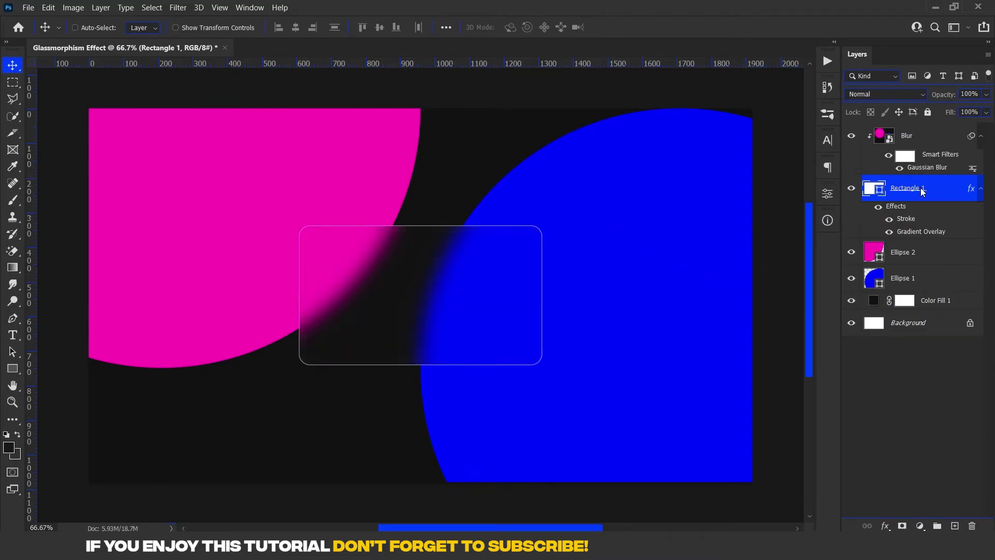
Step: Duplicate Rectangle 1 as a layer named Noise and move it above the Blur layer
right_click(920, 187)
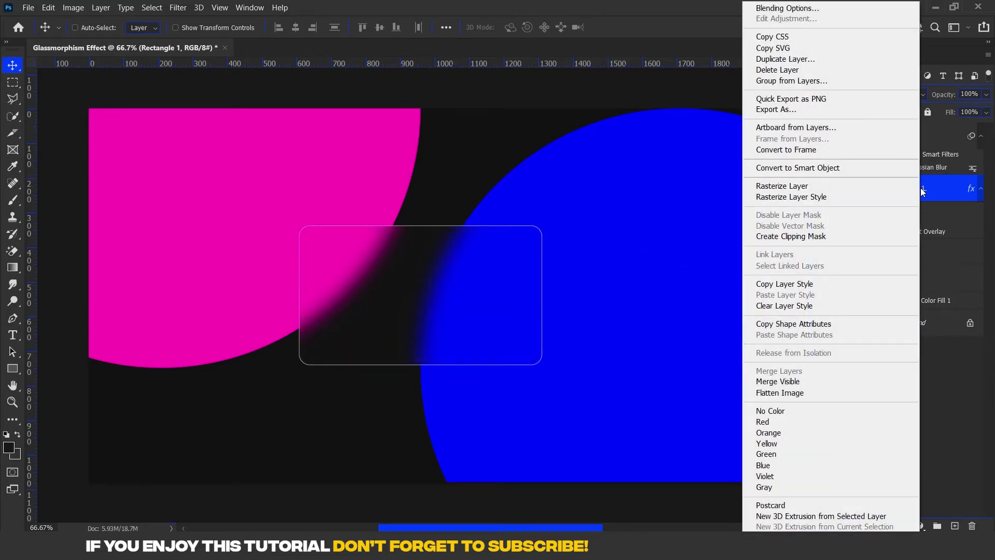
click(841, 60)
text(Noise)
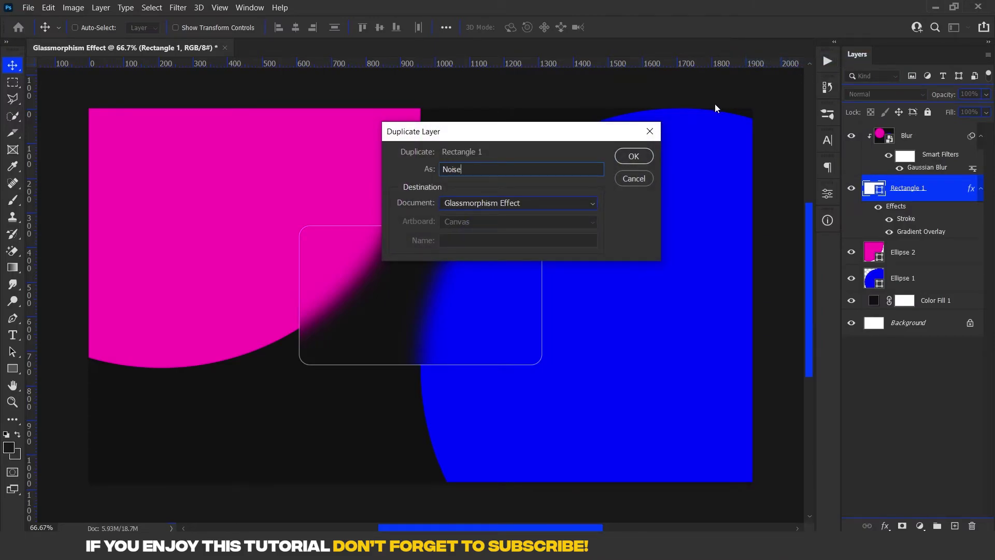
click(639, 157)
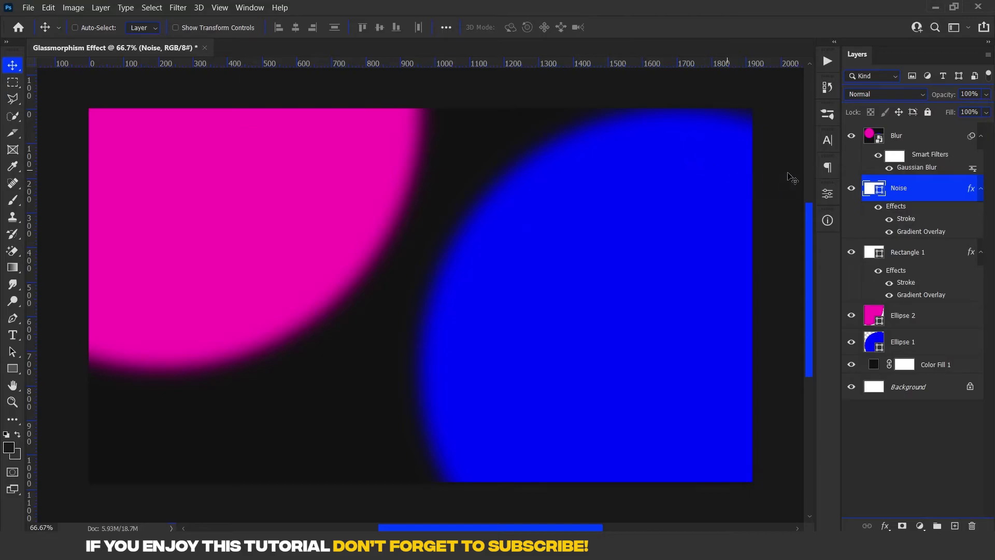
drag(895, 191, 896, 130)
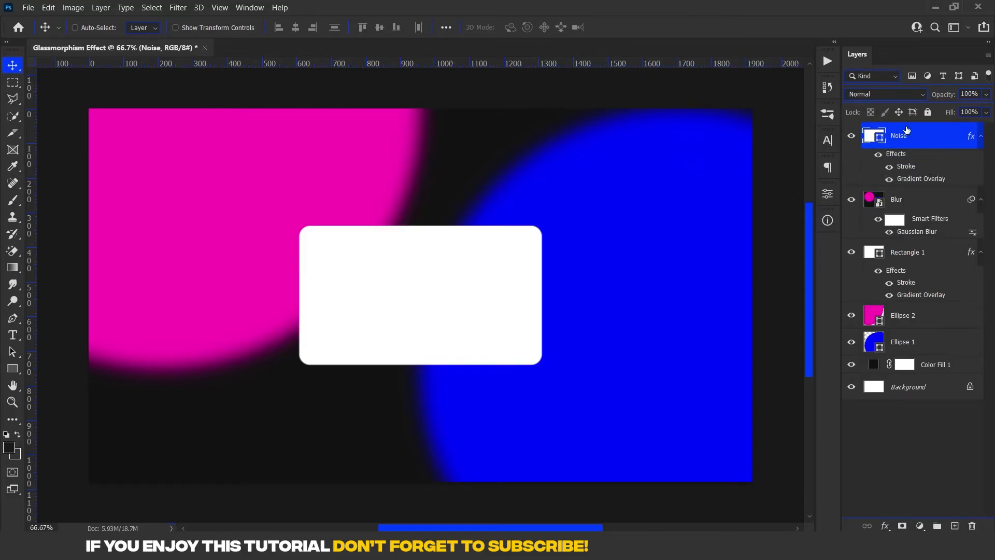
Step: Clip the Blur layer to the rectangle below it and select the Noise layer
right_click(897, 200)
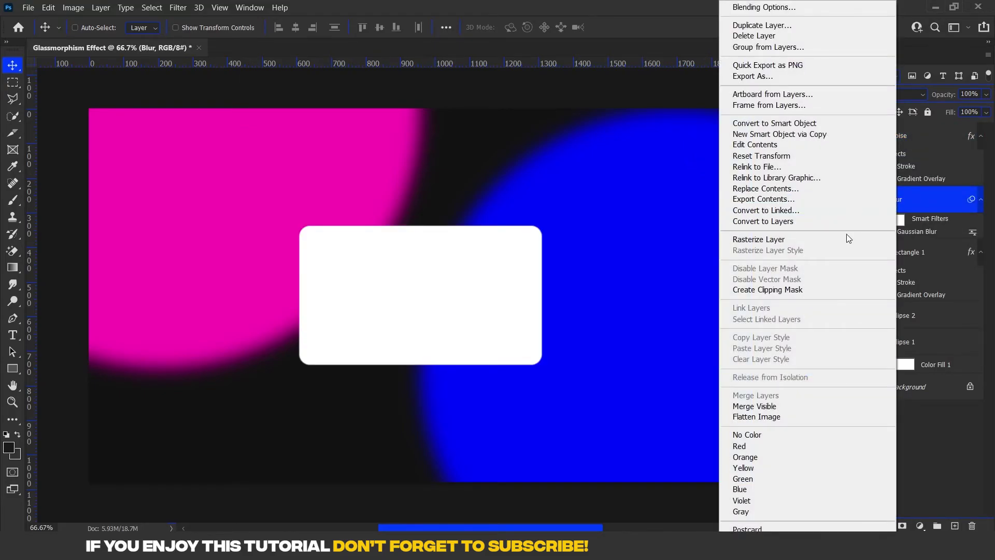
click(831, 290)
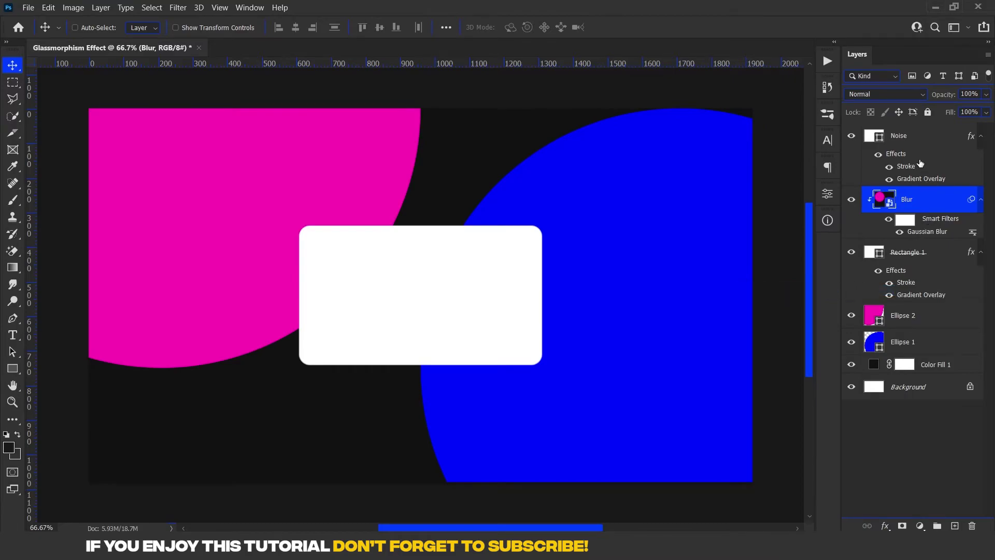
click(907, 138)
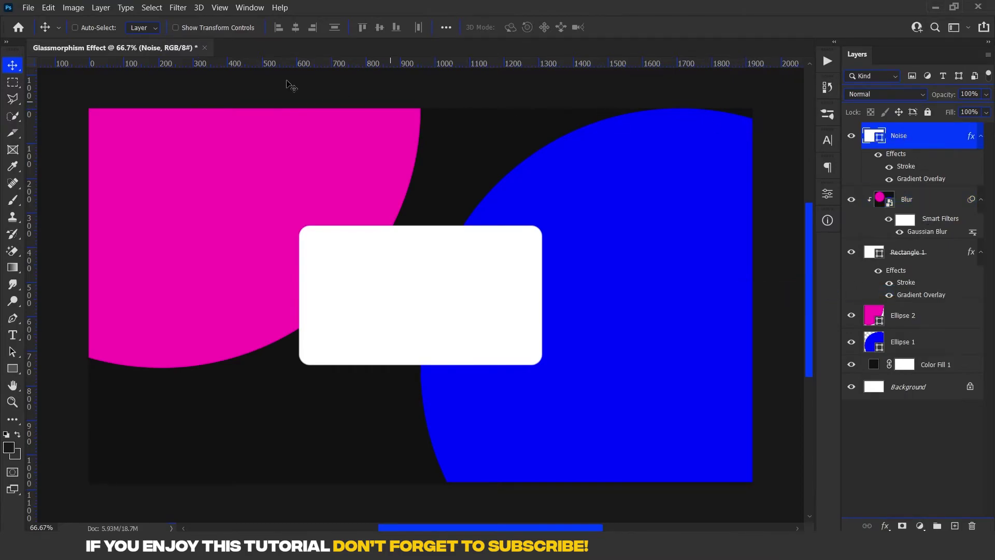
click(179, 7)
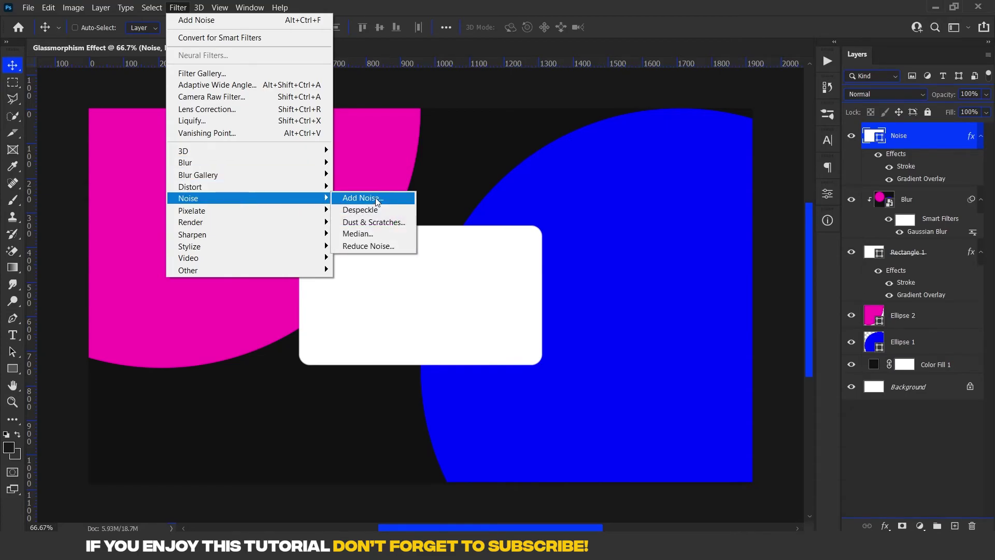
Step: Convert the Noise layer to a smart object and apply Add Noise at amount 15
mouse_move(248, 198)
click(376, 201)
click(456, 214)
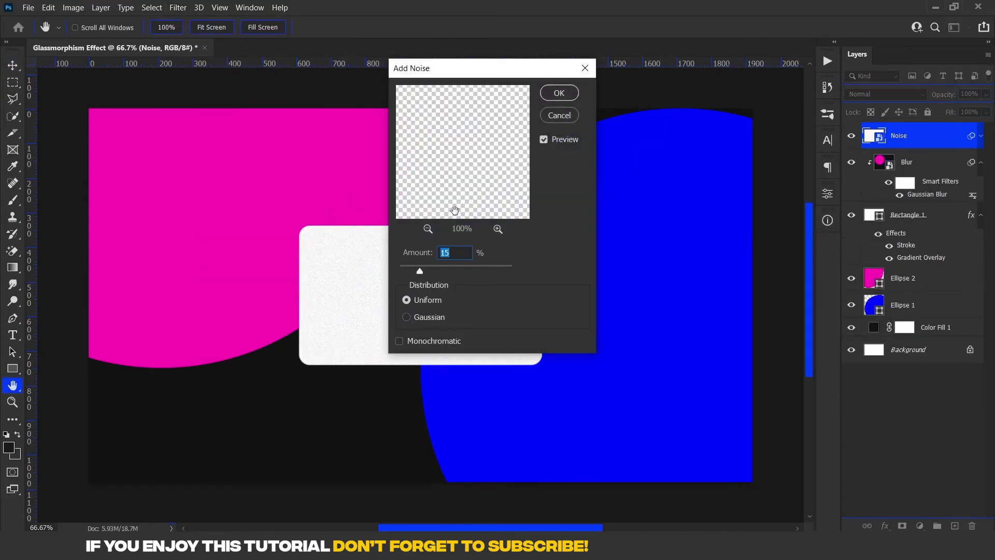
click(455, 252)
click(570, 94)
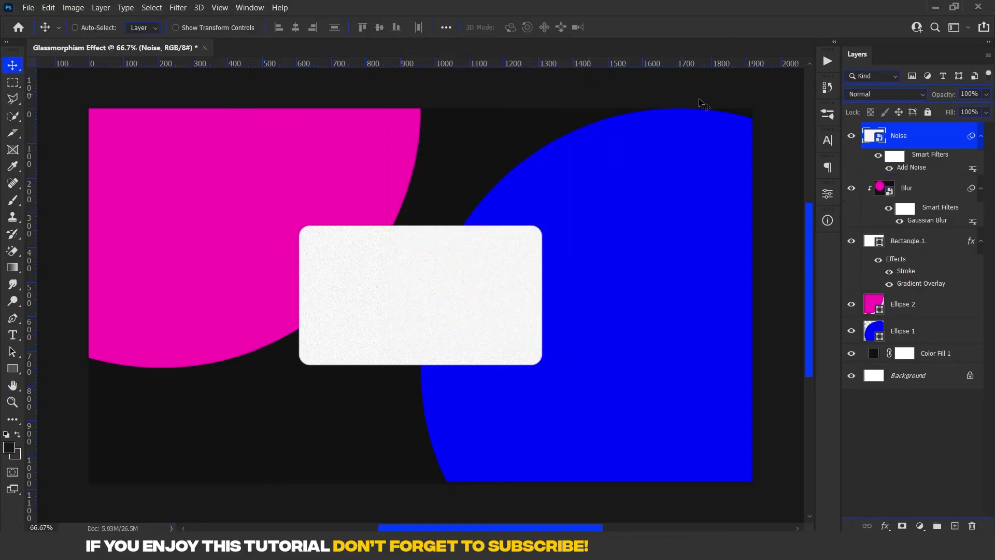
Step: Set the Noise layer to Multiply blending at 75% opacity
click(879, 97)
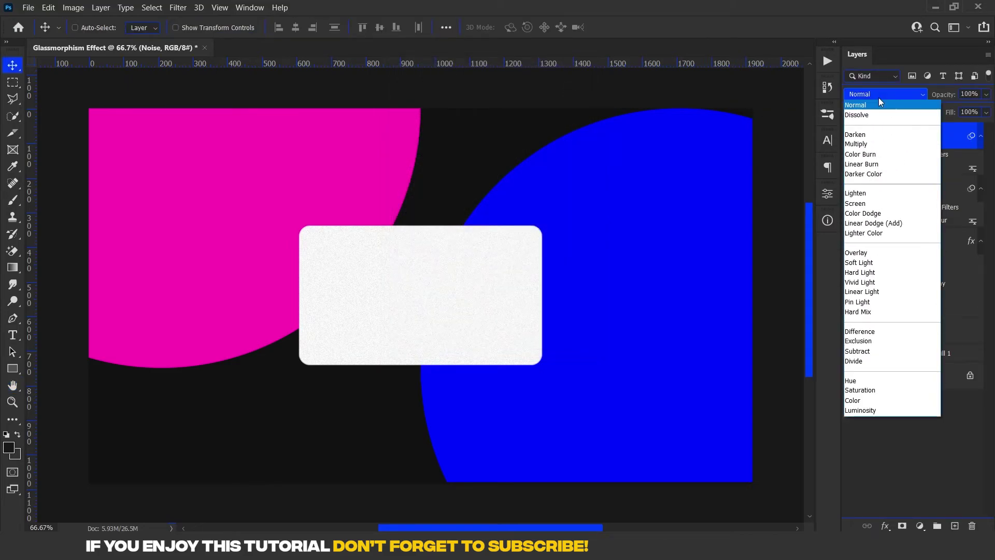
click(874, 146)
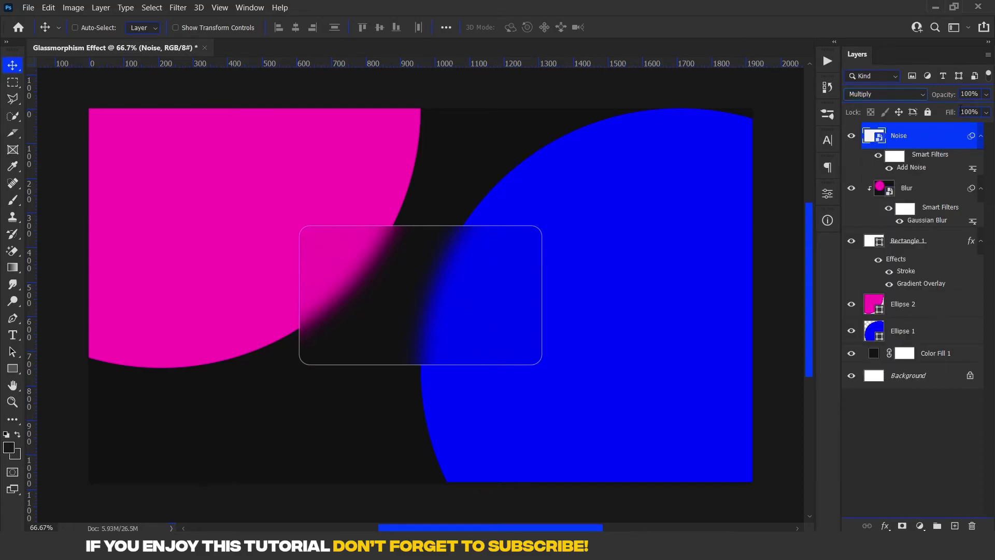
click(942, 93)
text(75)
key(Return)
Step: Add a placeholder text layer and move it into the glass card
click(13, 335)
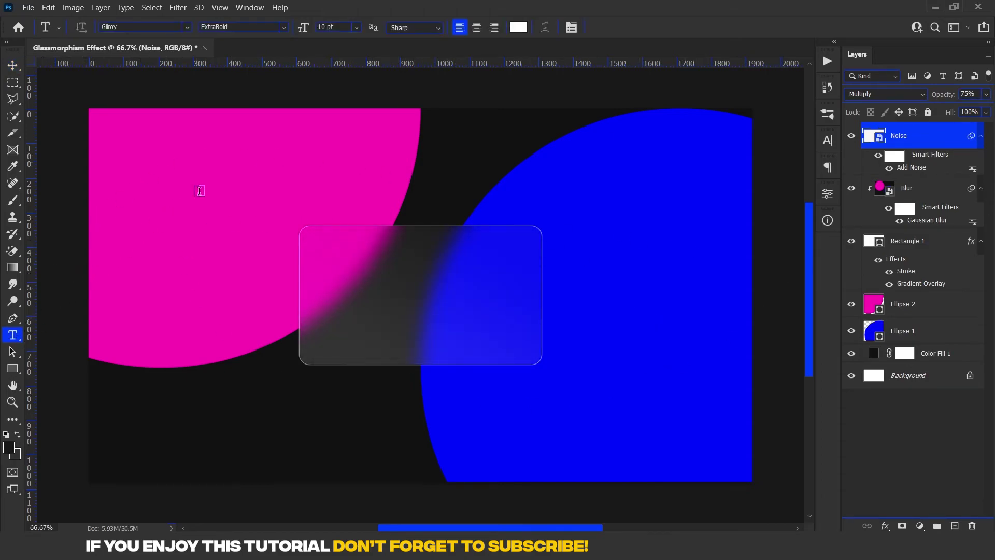
click(230, 172)
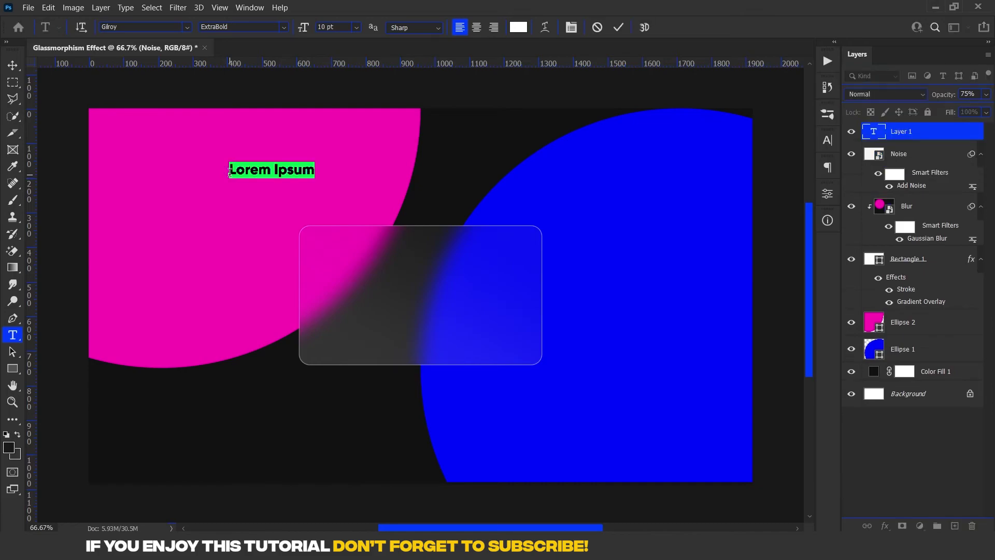
click(13, 66)
mouse_move(275, 168)
mouse_down()
mouse_move(384, 265)
mouse_move(374, 300)
mouse_move(372, 266)
mouse_up()
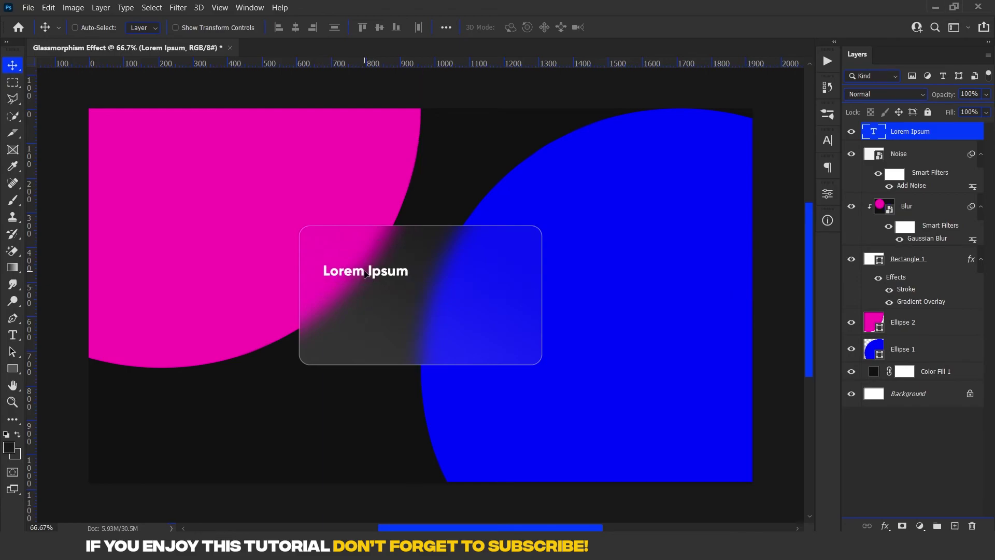
Step: Change the text to 'Glassmorphism' and position it in the card's upper-left
double_click(875, 133)
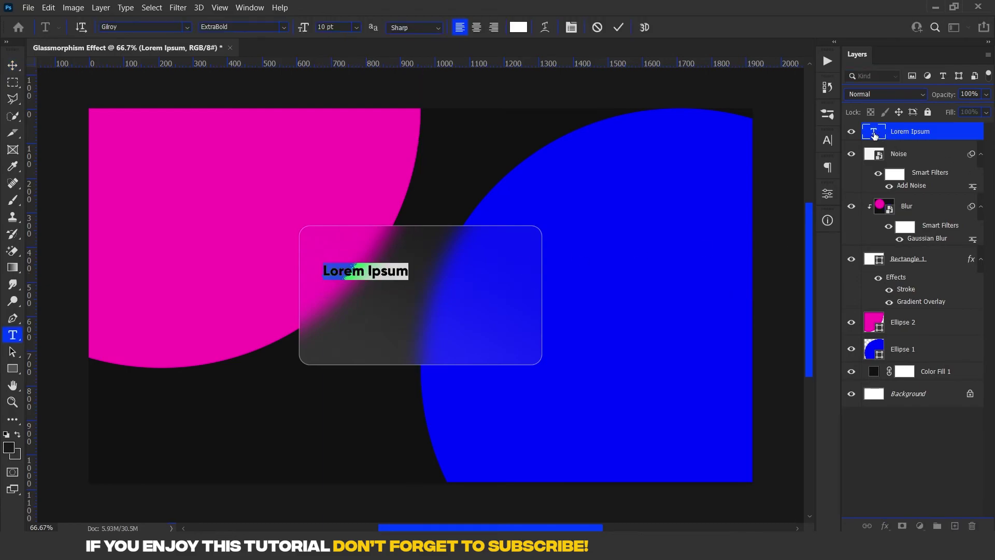
text(Glassmorphism)
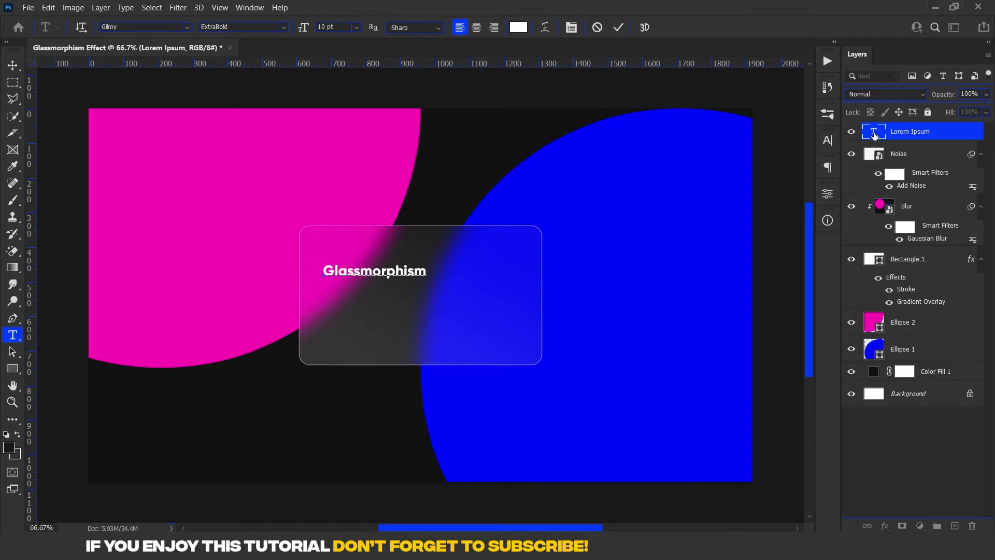
click(9, 67)
mouse_move(337, 282)
mouse_down()
mouse_move(332, 250)
mouse_move(319, 286)
mouse_up()
key(Down)
key(Down)
key(Down)
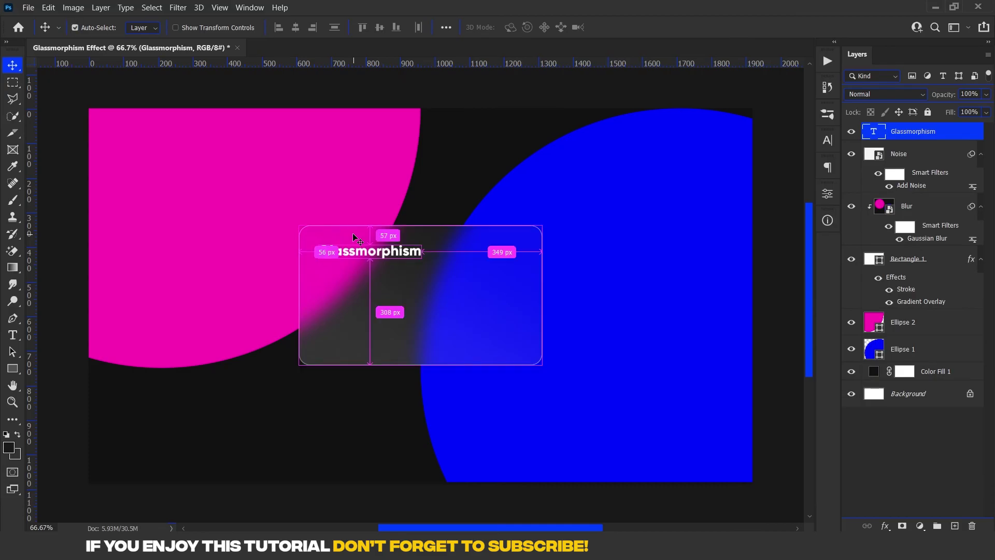
right_click(920, 132)
Step: Duplicate the heading, move the copy to the card's lower-left and retype it as the author's name
click(792, 62)
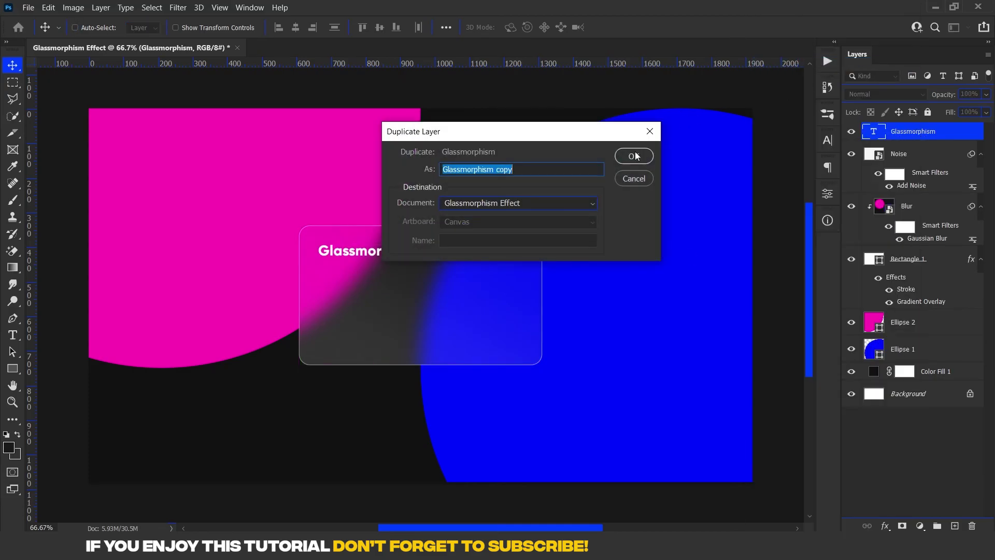
click(635, 156)
drag(369, 255, 369, 342)
double_click(369, 339)
text(Adittia R. Kurniawan)
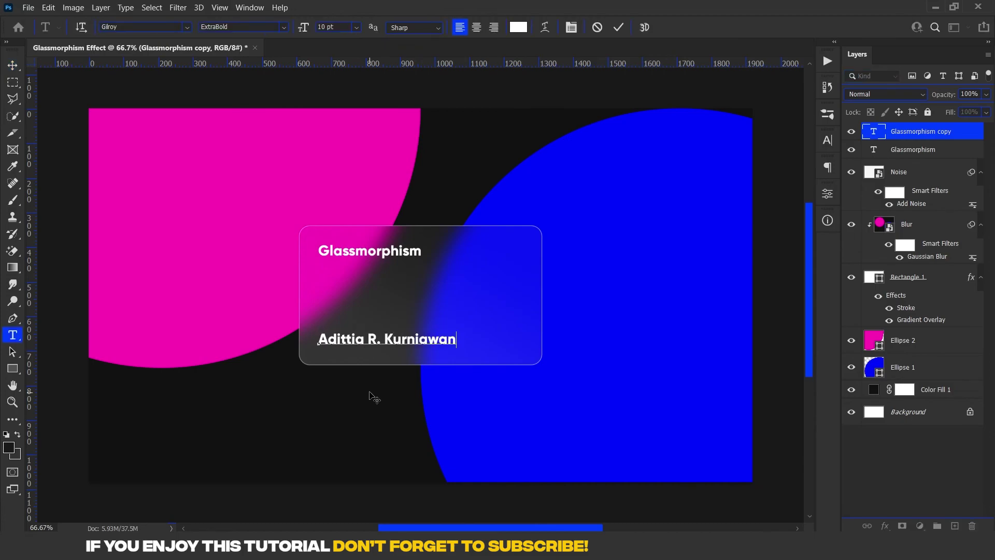
click(13, 65)
drag(469, 357, 477, 362)
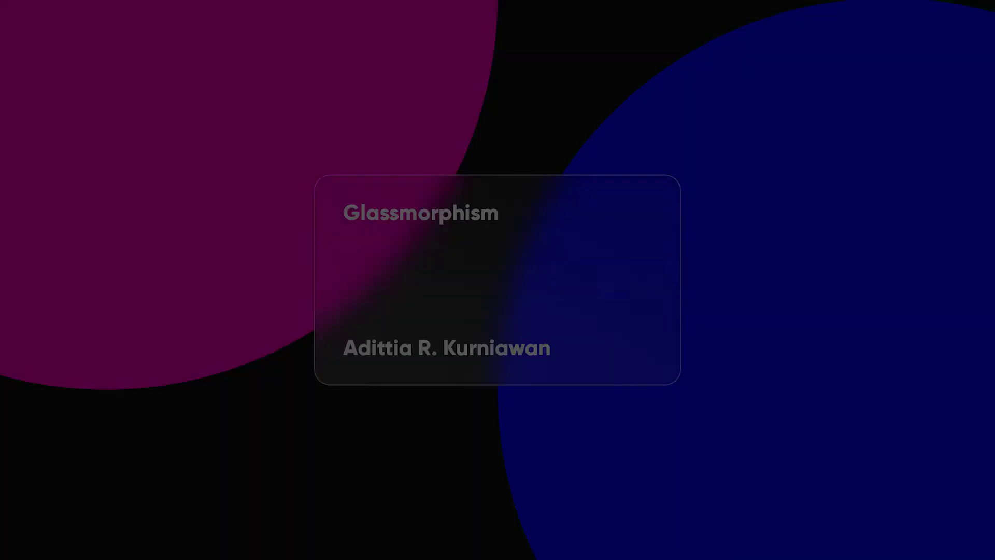